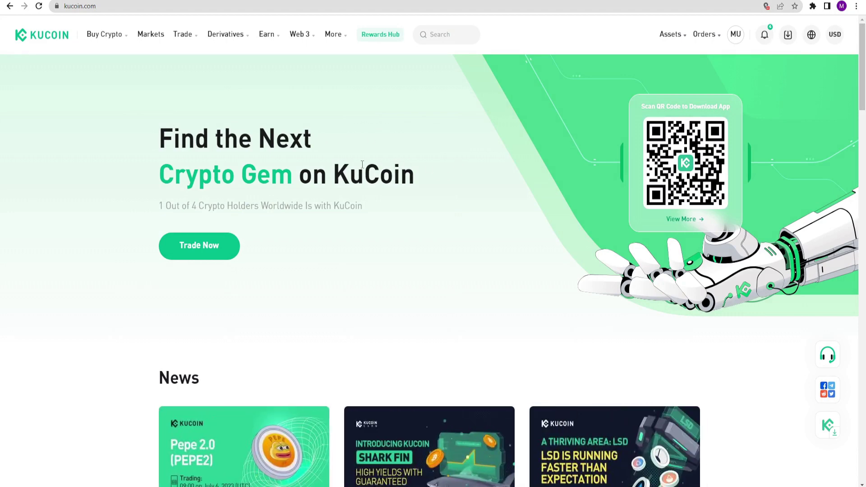
Scroll to the KuCoin Token price chart and show its ALL range, 2018 to 2023
scroll(380, 153, "down", 3)
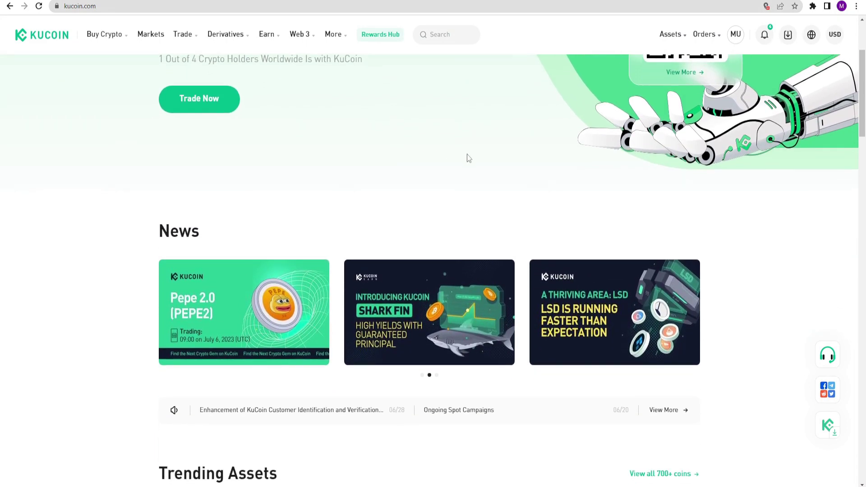
scroll(469, 157, "down", 2)
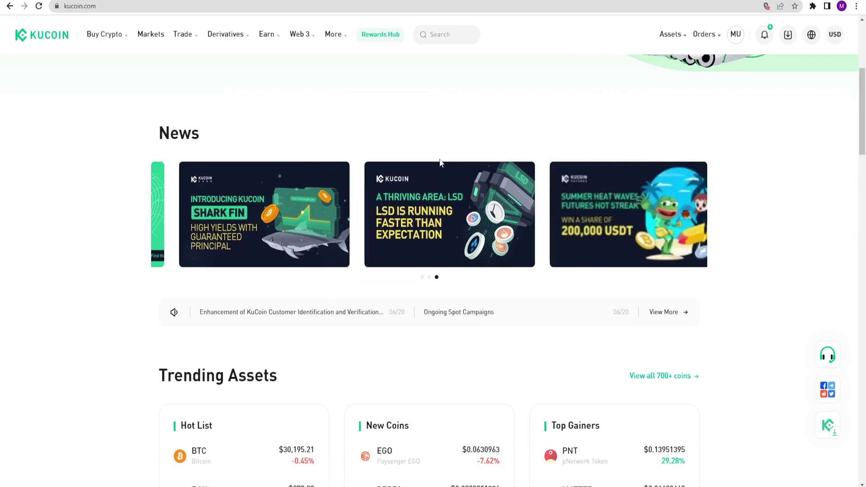
scroll(440, 162, "down", 1)
scroll(363, 170, "down", 2)
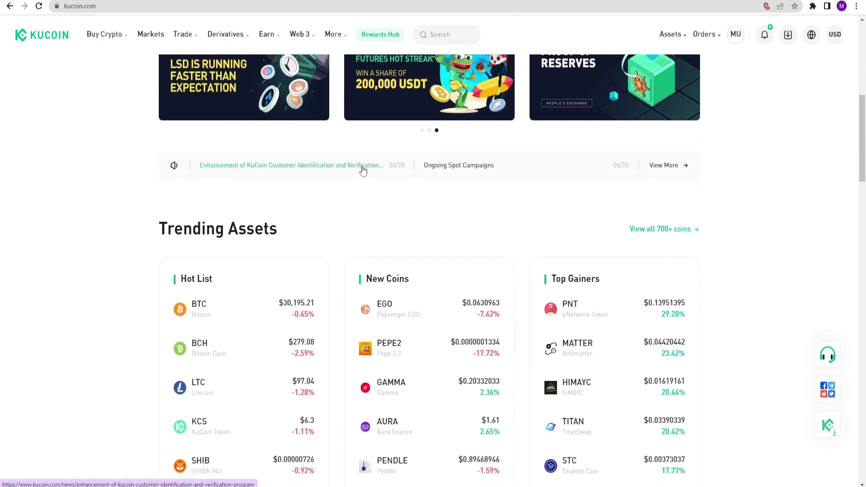
scroll(363, 170, "down", 3)
scroll(363, 170, "up", 2)
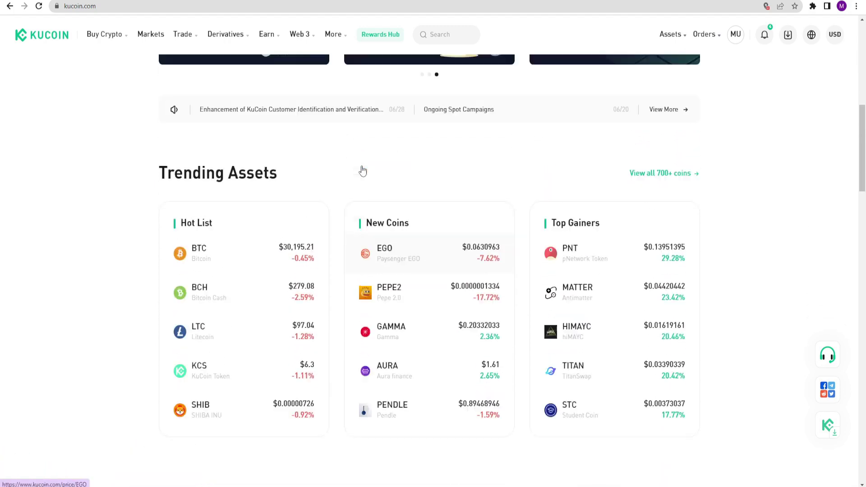
scroll(362, 171, "up", 10)
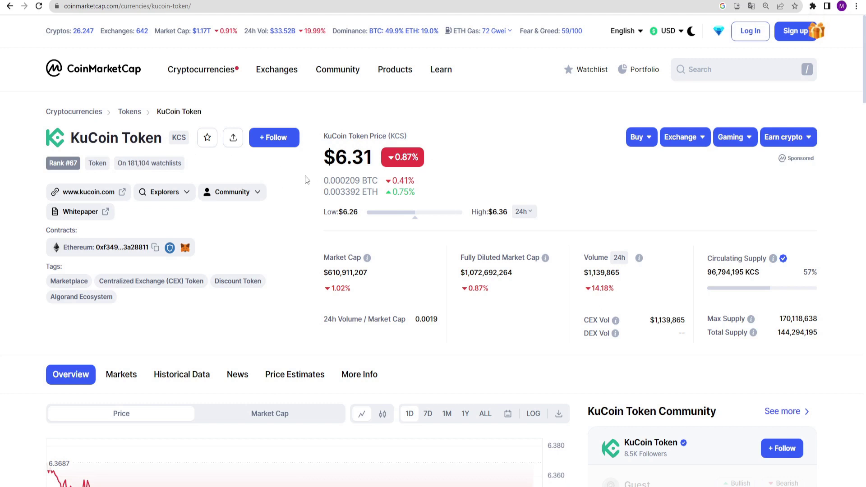
scroll(308, 226, "down", 5)
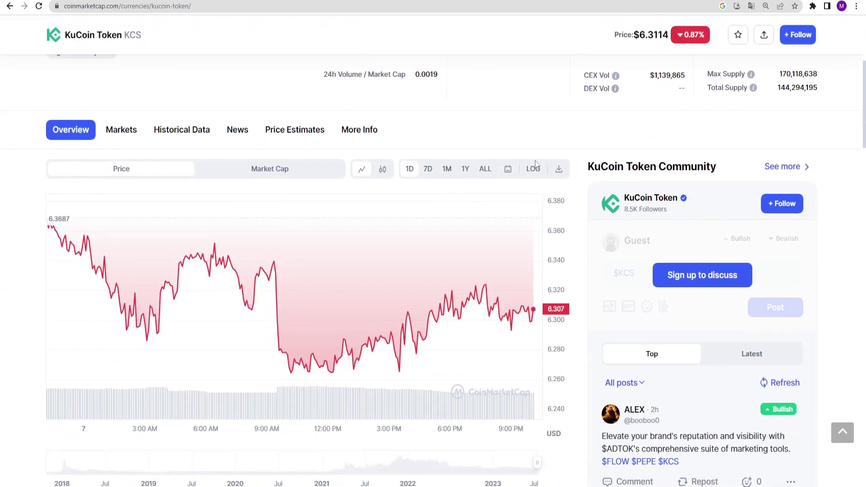
mouse_move(364, 266)
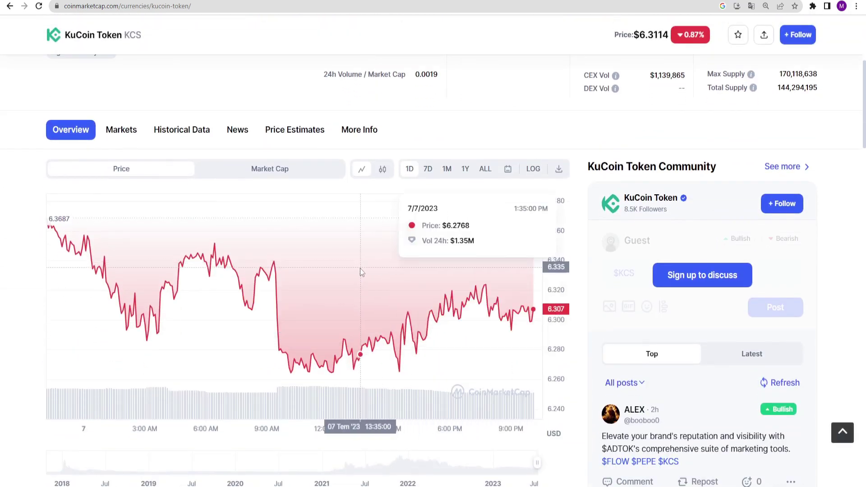
left_click(484, 176)
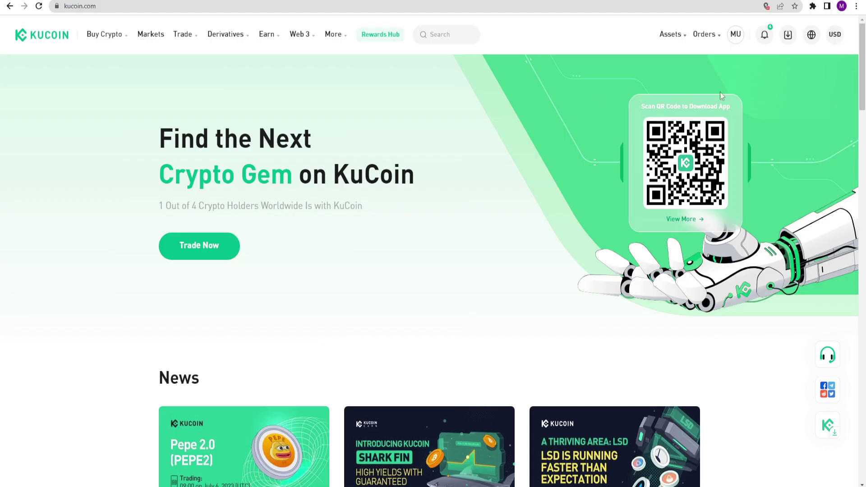
Bring up the MU avatar's account dropdown on the logged-in KuCoin homepage
mouse_move(735, 36)
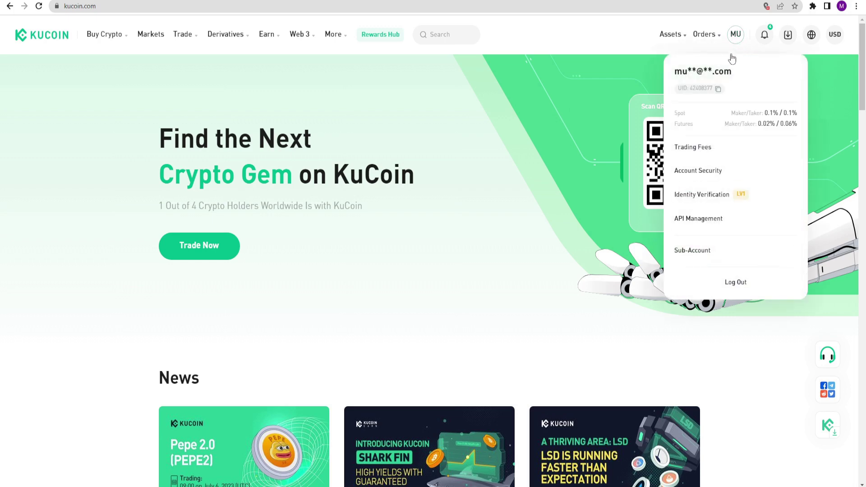
Review the identity verification levels, then scroll through the Account Security settings
left_click(716, 195)
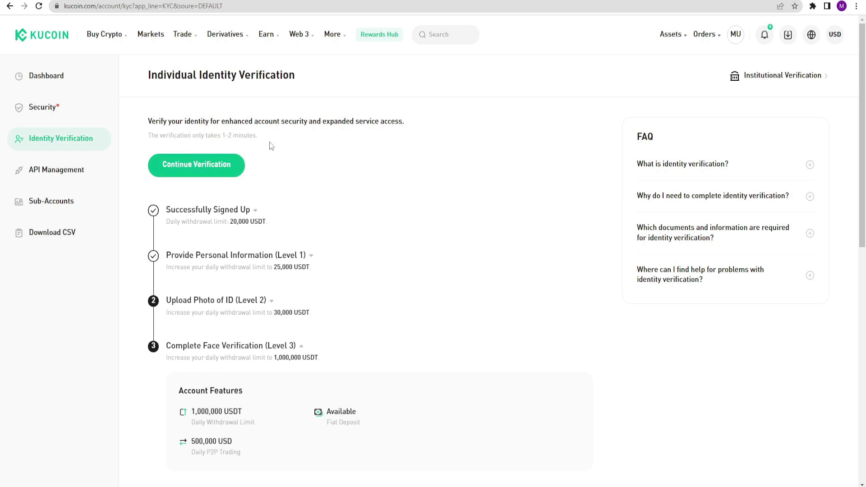
mouse_move(737, 38)
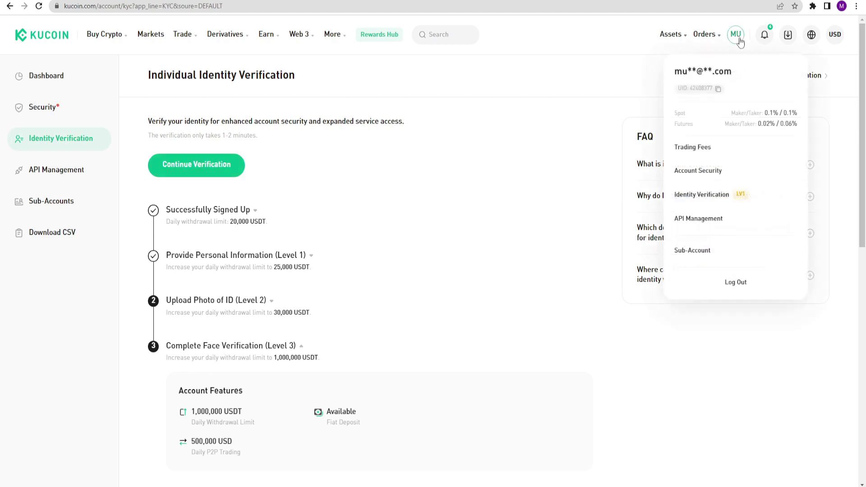
left_click(697, 171)
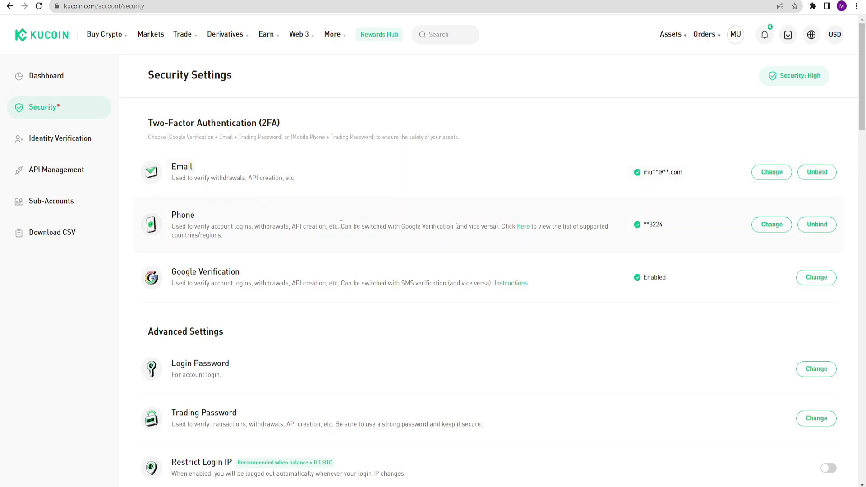
scroll(313, 199, "down", 3)
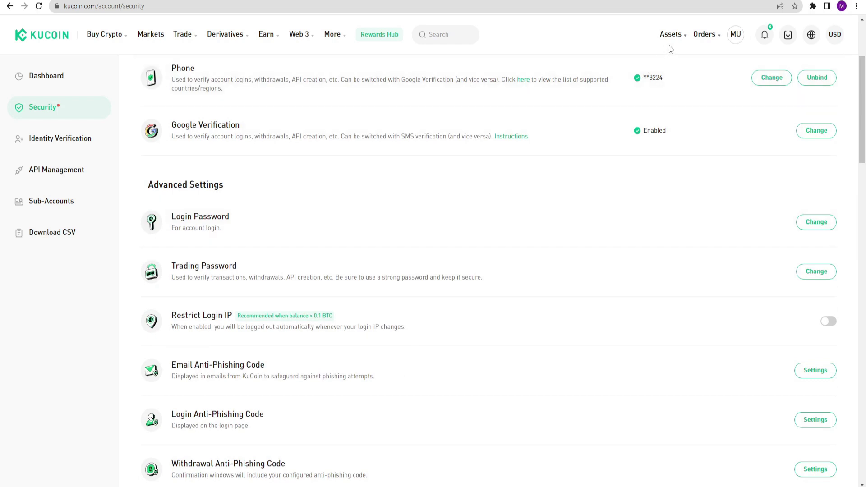
mouse_move(681, 39)
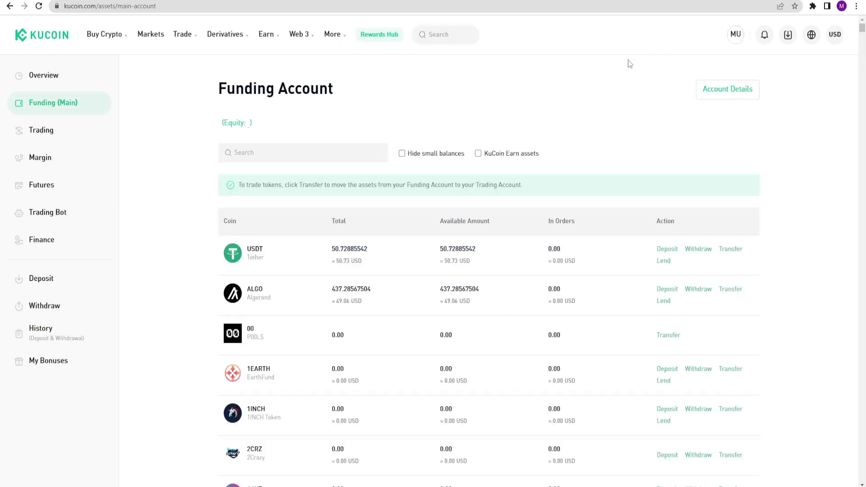
Go to Assets > Funding Account to see the USDT and ALGO balances
mouse_move(671, 34)
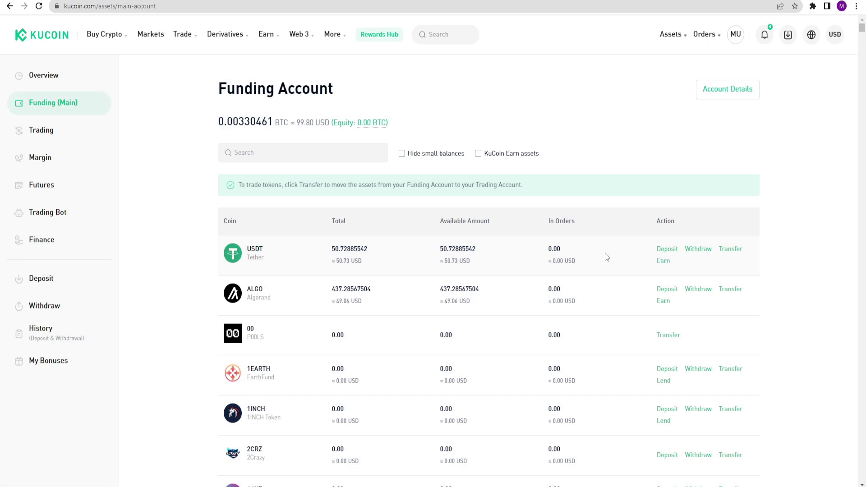
Copy the USDT deposit address for the TRX (Tron) network
left_click(667, 249)
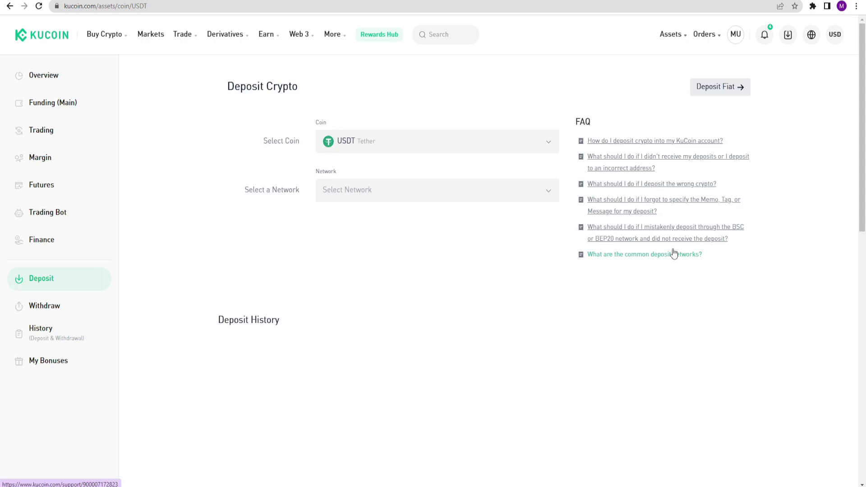
left_click(346, 190)
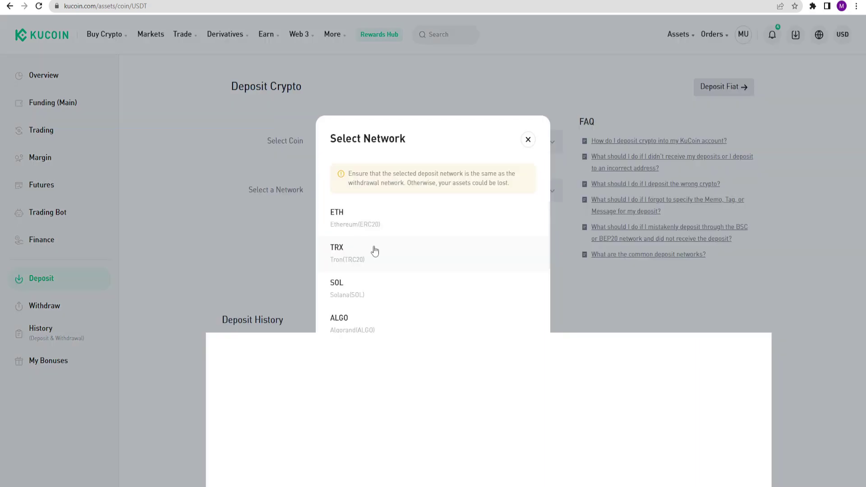
left_click(374, 251)
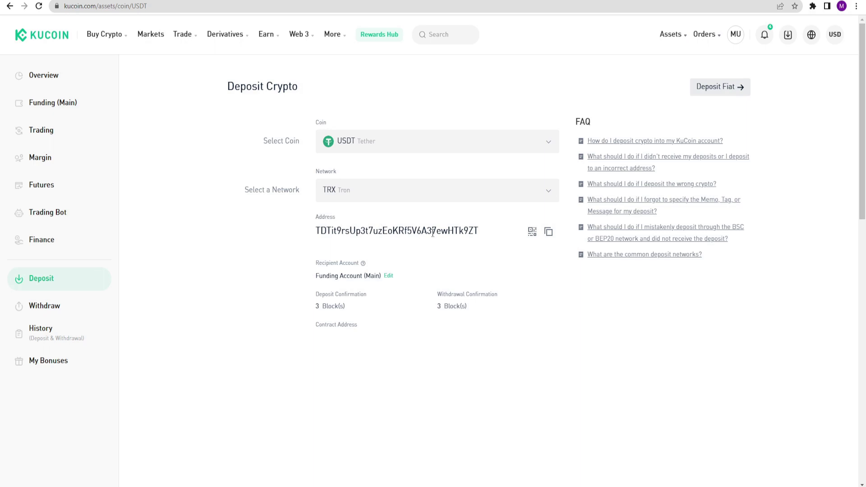
left_click(548, 233)
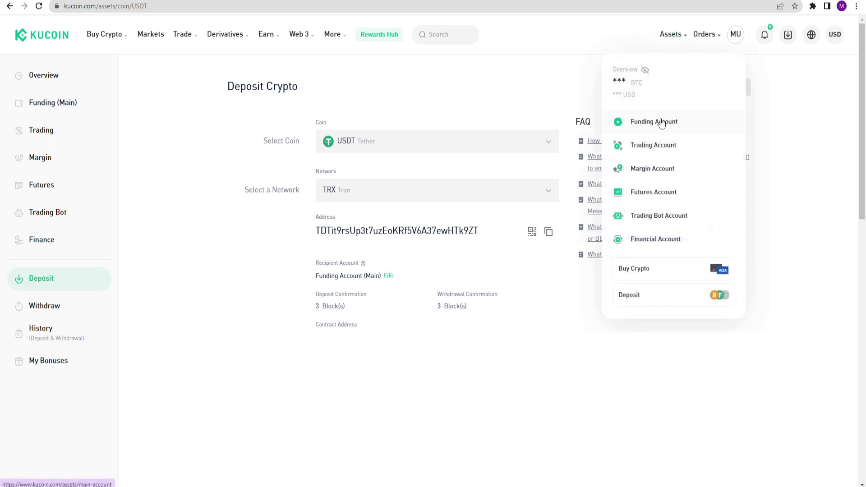
left_click(661, 124)
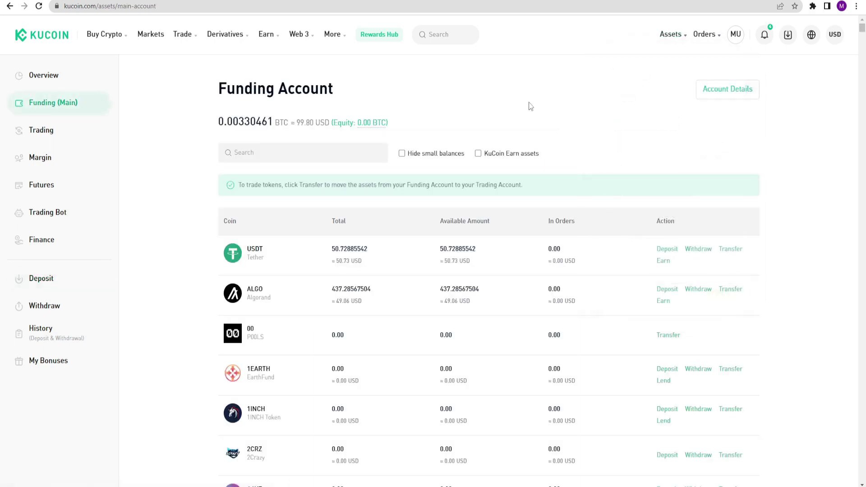
Fill a USDT withdrawal with the pasted Tron address, TRC20 network and 50 USDT amount
left_click(689, 251)
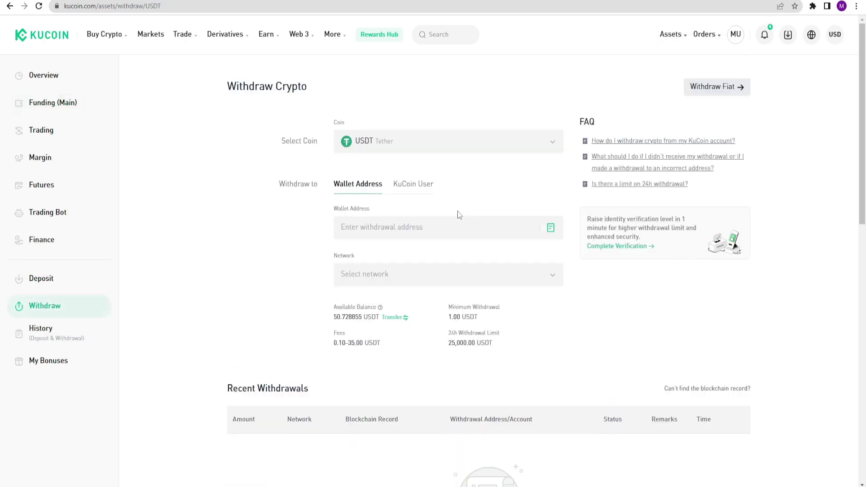
left_click(367, 230)
key("ctrl+v")
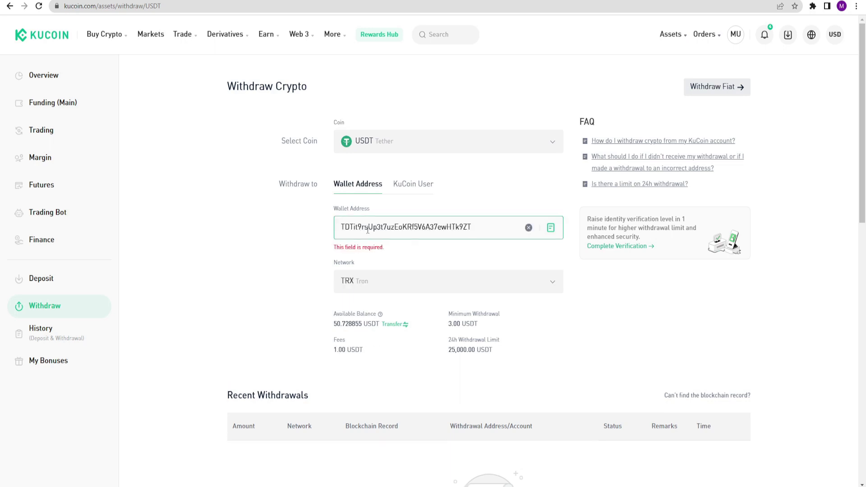
left_click(385, 282)
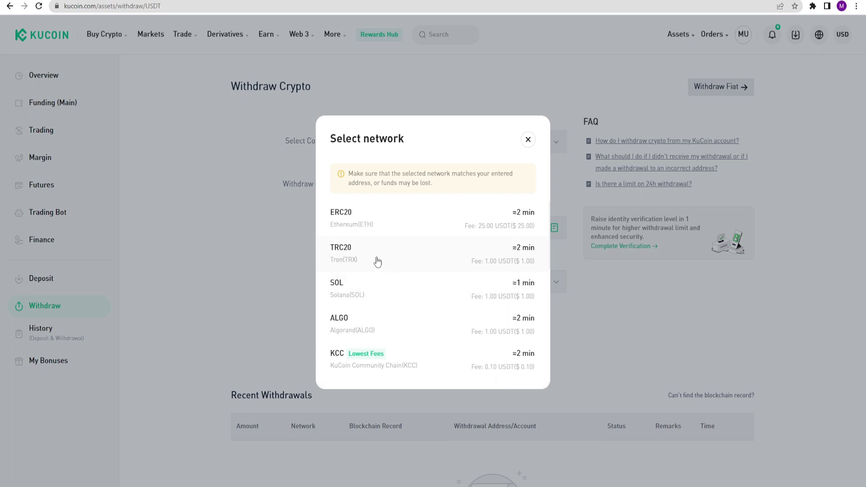
left_click(377, 261)
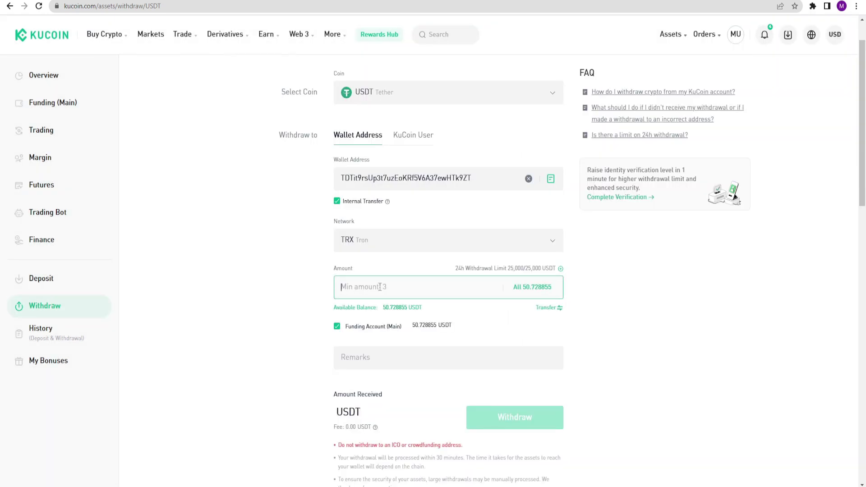
type("50")
scroll(379, 287, "down", 1)
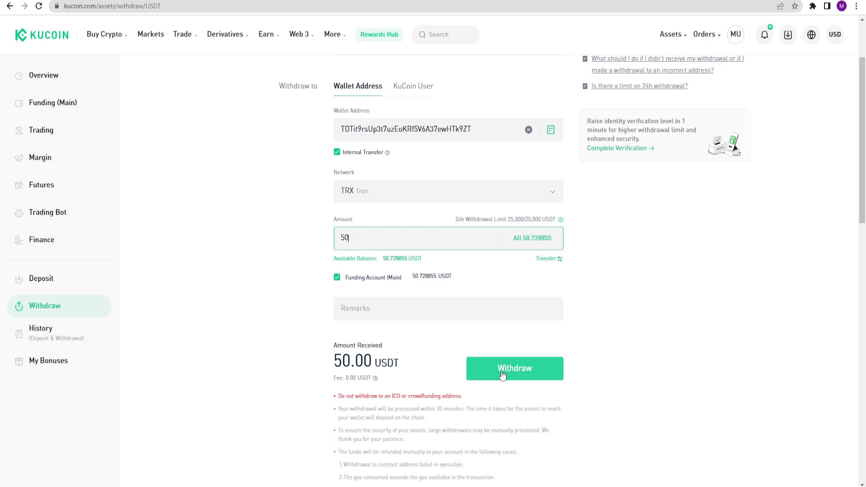
scroll(502, 374, "up", 1)
Open the USDT earning products from the Funding Account's USDT row
mouse_move(671, 41)
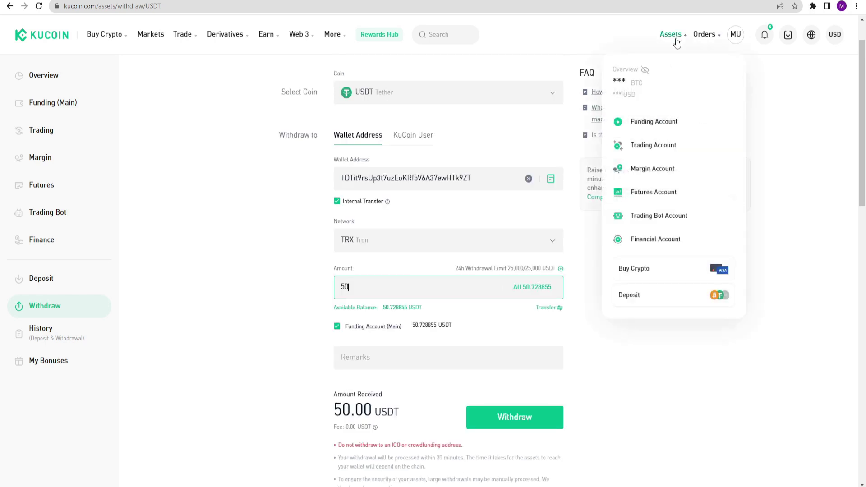
left_click(648, 118)
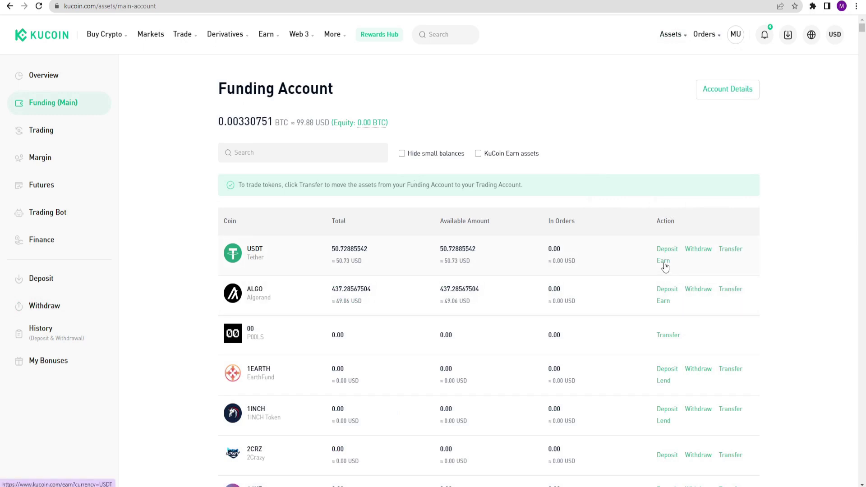
left_click(664, 263)
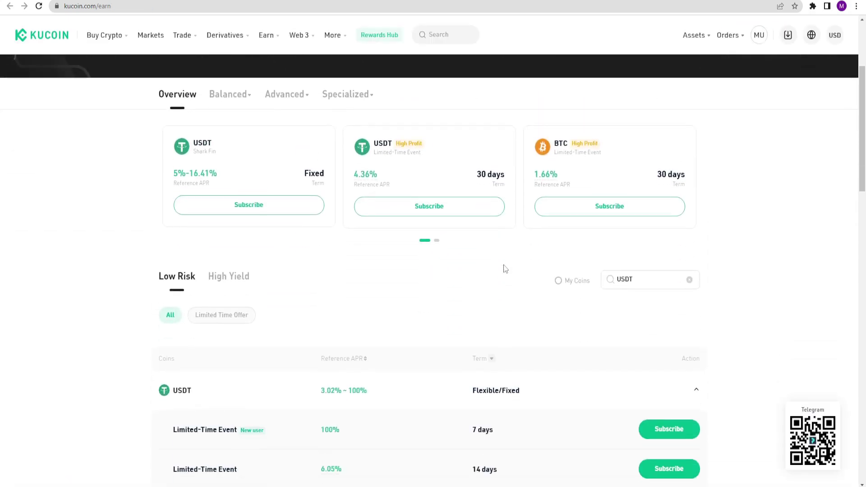
Expand and collapse the first two Earn FAQ answers, then return to Funding Account
scroll(343, 232, "down", 13)
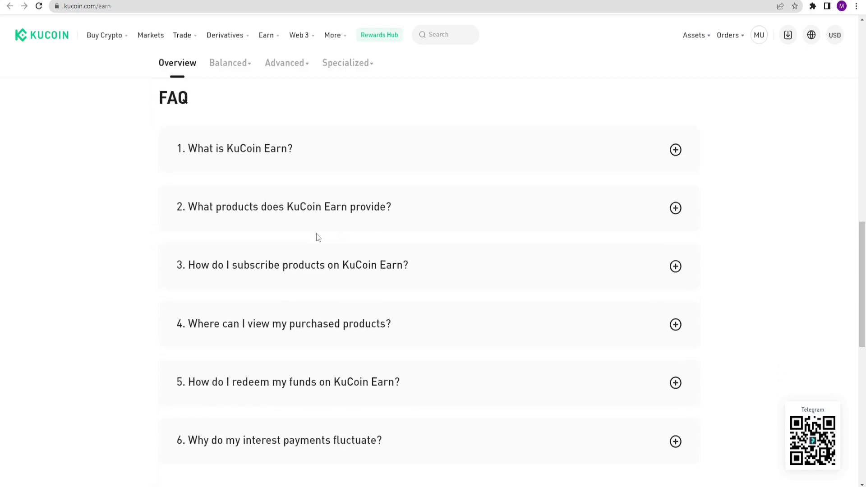
left_click(235, 164)
left_click(241, 160)
left_click(284, 207)
left_click(284, 207)
scroll(353, 232, "down", 2)
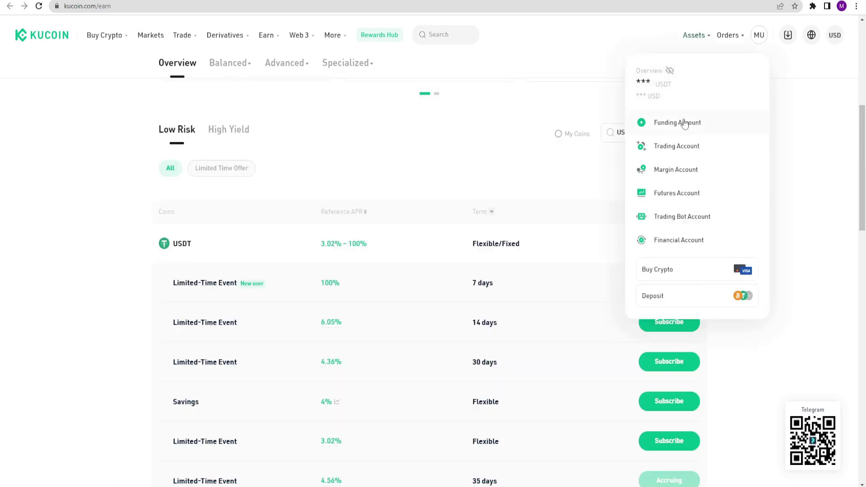
left_click(681, 122)
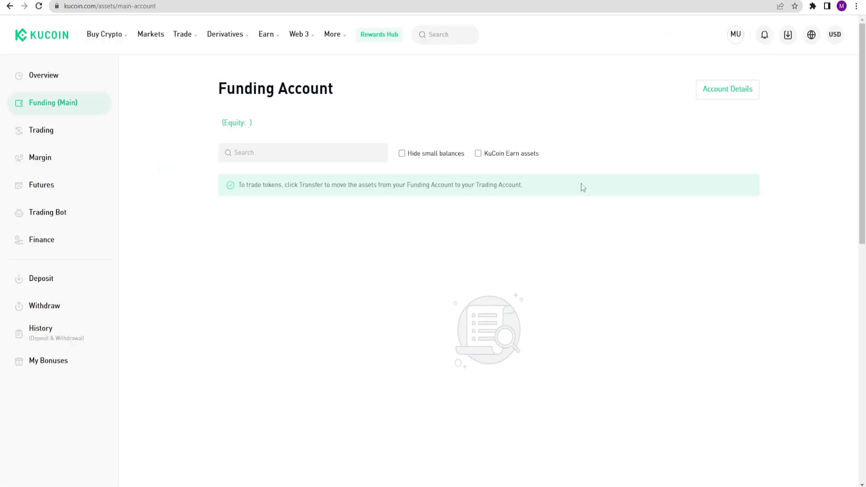
Transfer the maximum 50.72885542 USDT from the Funding Account to the Trading Account
scroll(729, 205, "down", 1)
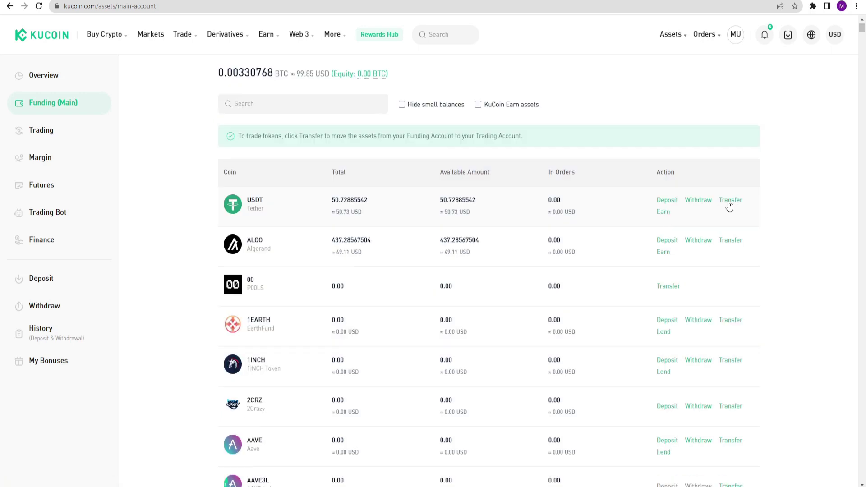
left_click(729, 201)
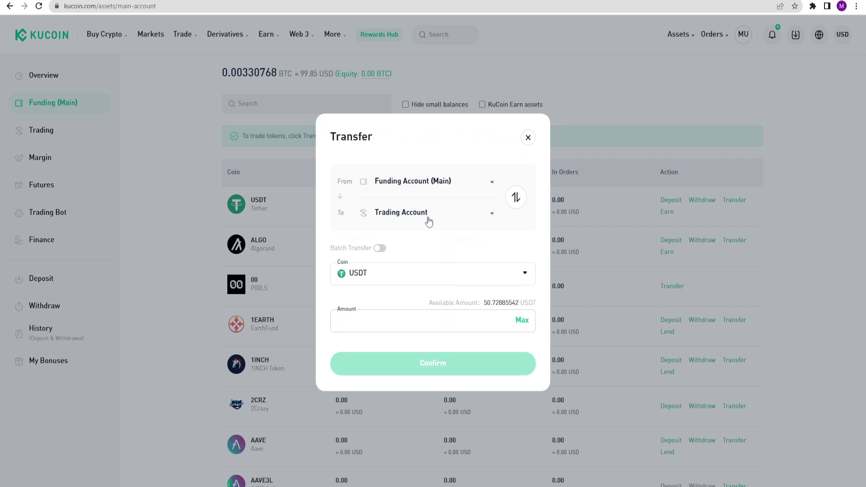
left_click(515, 198)
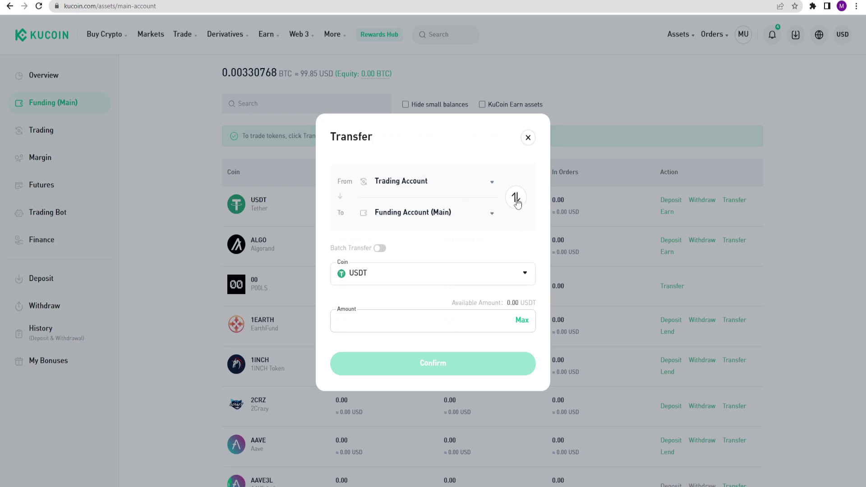
left_click(515, 198)
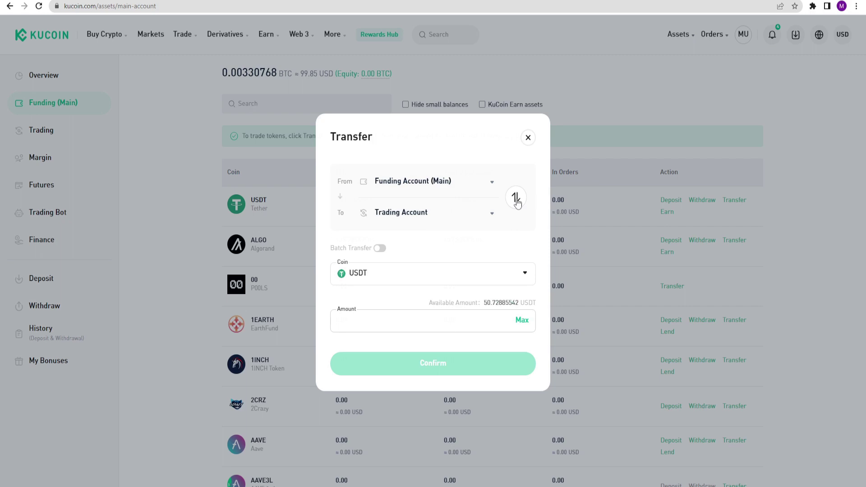
left_click(441, 273)
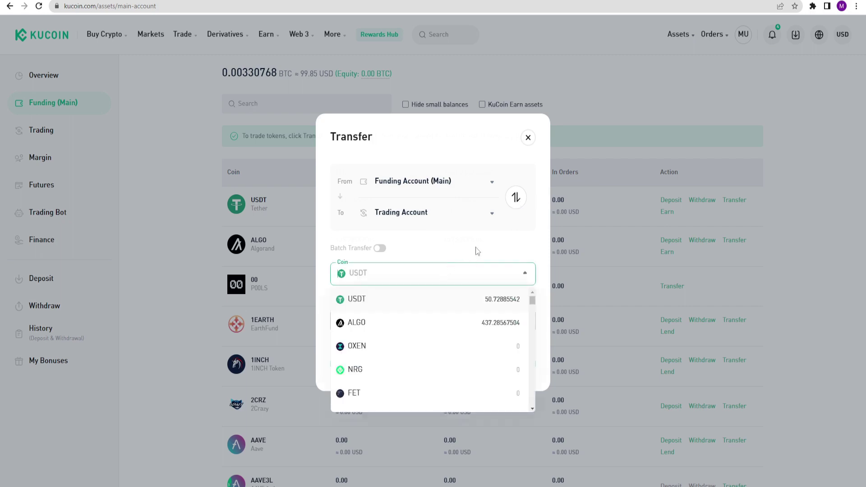
left_click(387, 299)
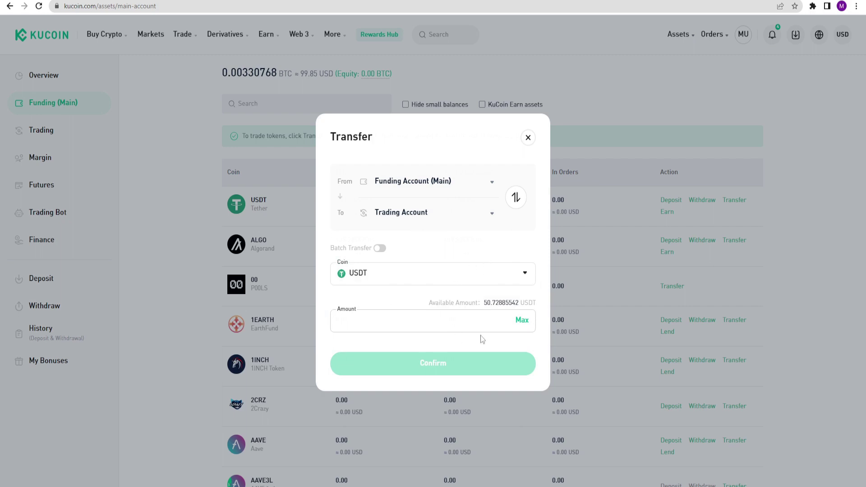
left_click(521, 321)
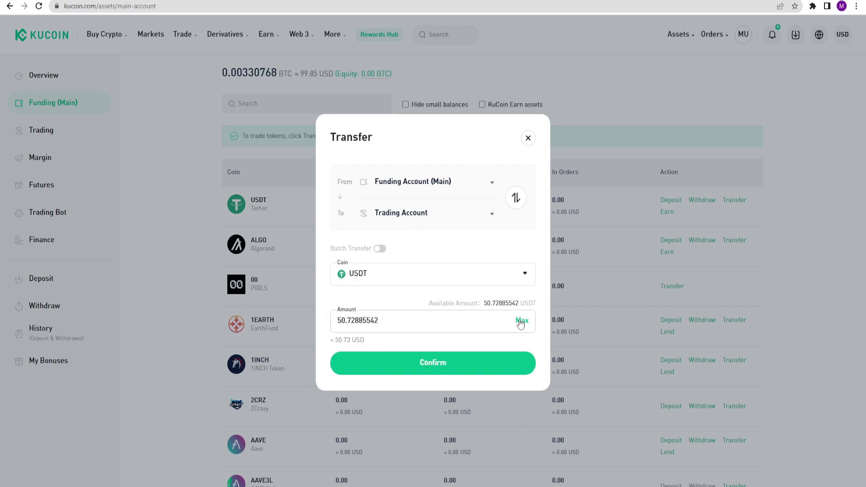
left_click(424, 363)
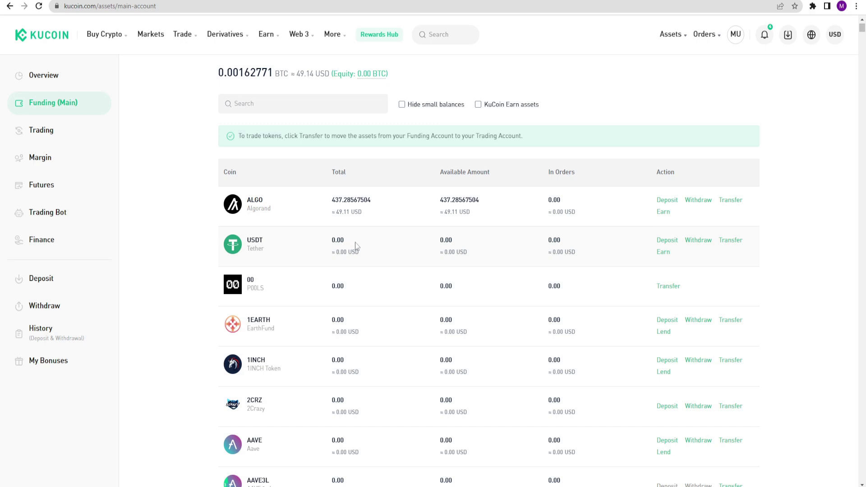
left_click_drag(352, 243, 323, 242)
mouse_move(679, 38)
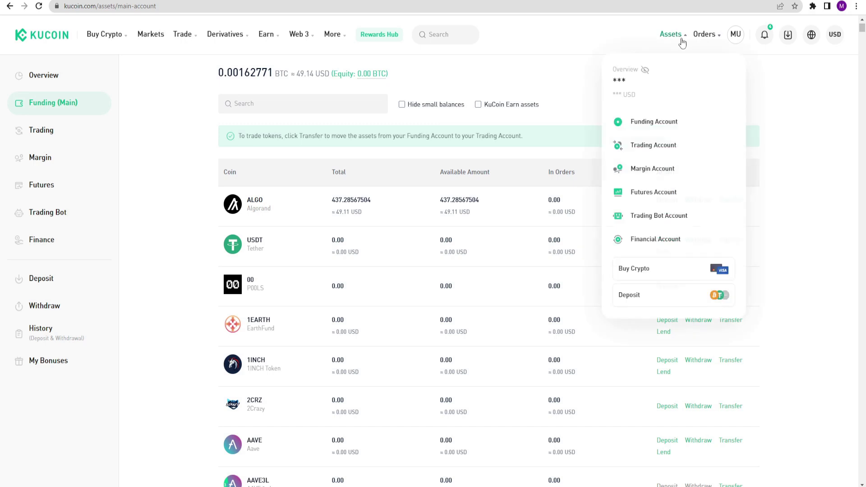
Check the Trading Account balances and open the USDT/USDC spot market from the USDT row
left_click(663, 150)
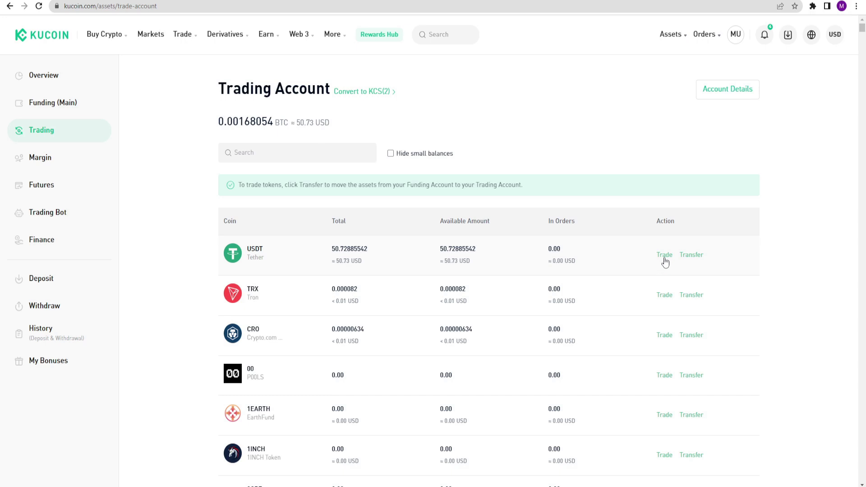
left_click(665, 262)
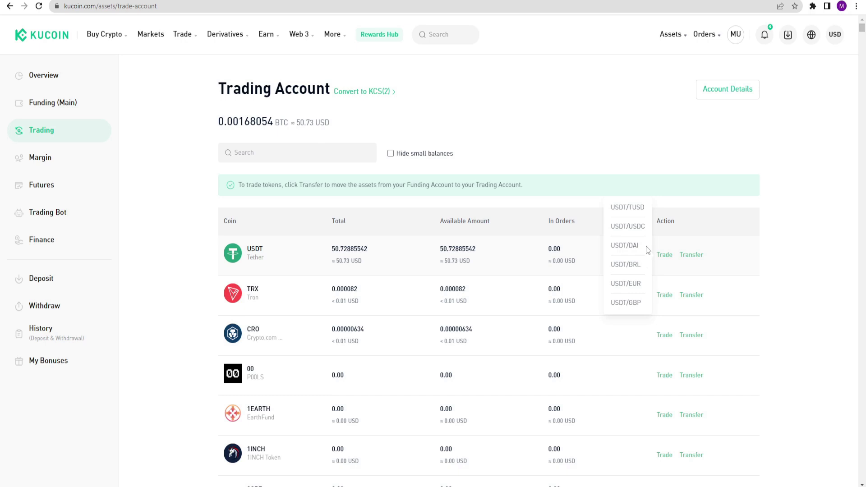
left_click(636, 228)
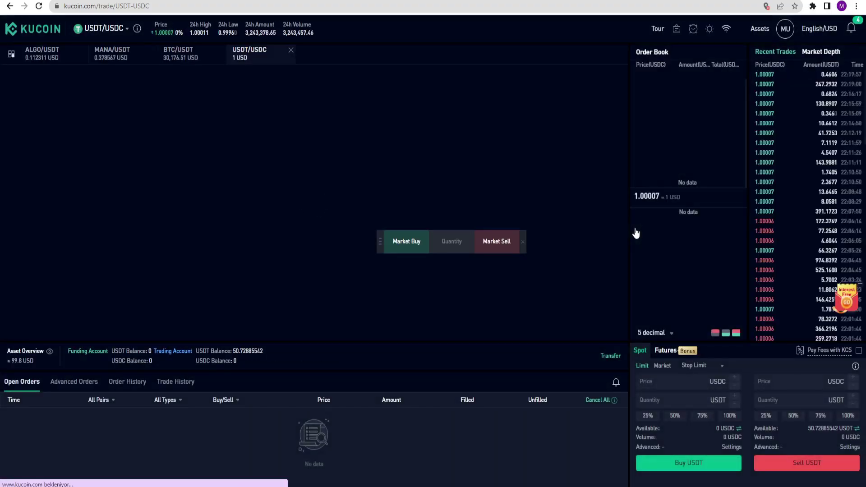
Switch to MANA/USDT, search the market list for MANA and star MANA/USDT
left_click(112, 54)
mouse_move(111, 30)
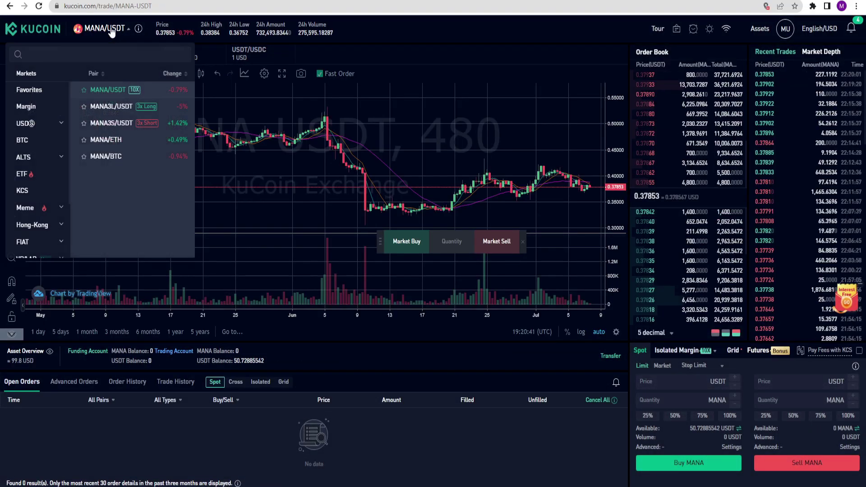
left_click(73, 55)
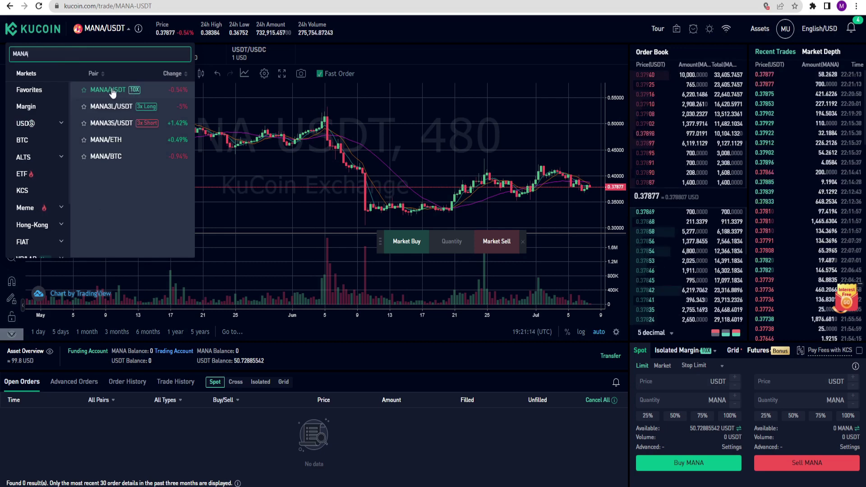
left_click(84, 90)
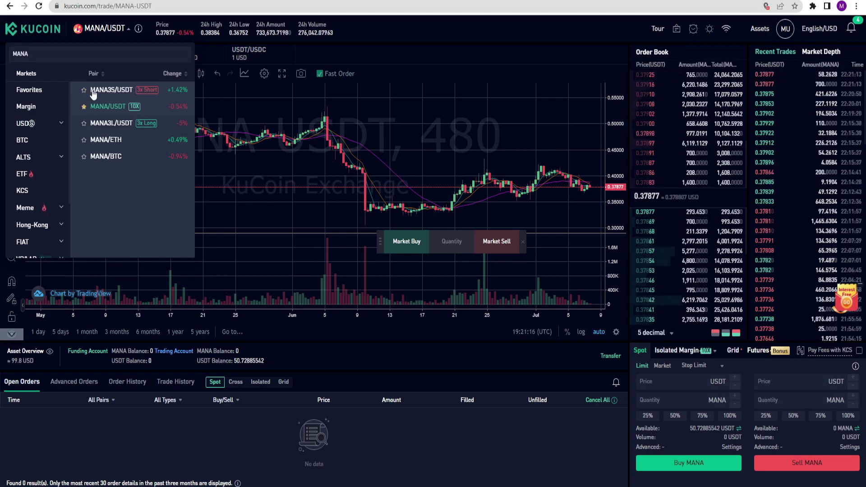
left_click(98, 92)
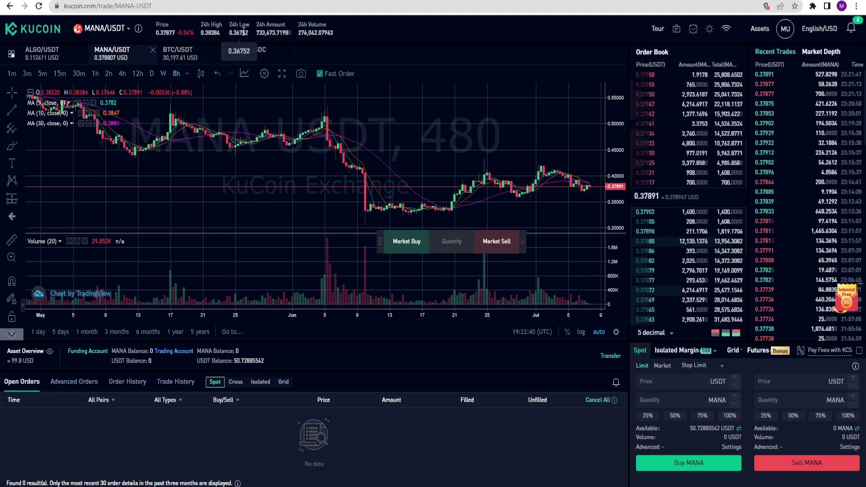
mouse_move(644, 178)
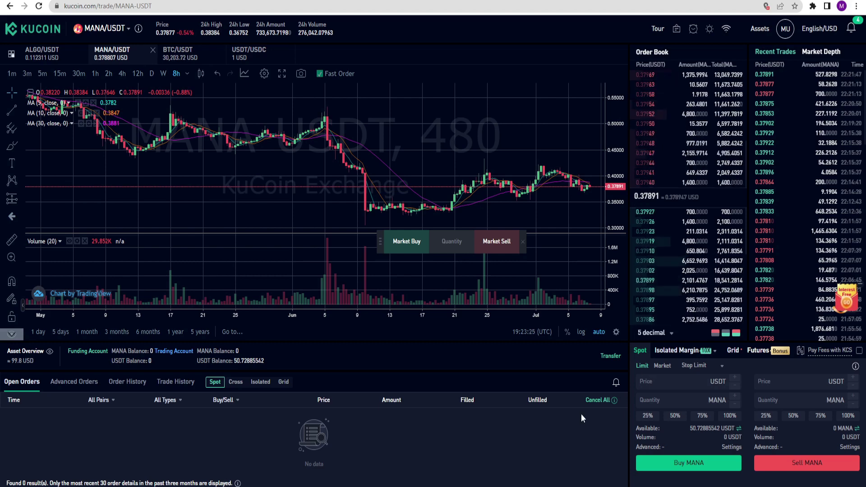
Limit-buy 33.4271 MANA at the 0.37940 ask using 25% of USDT, then check Trade History
left_click(653, 182)
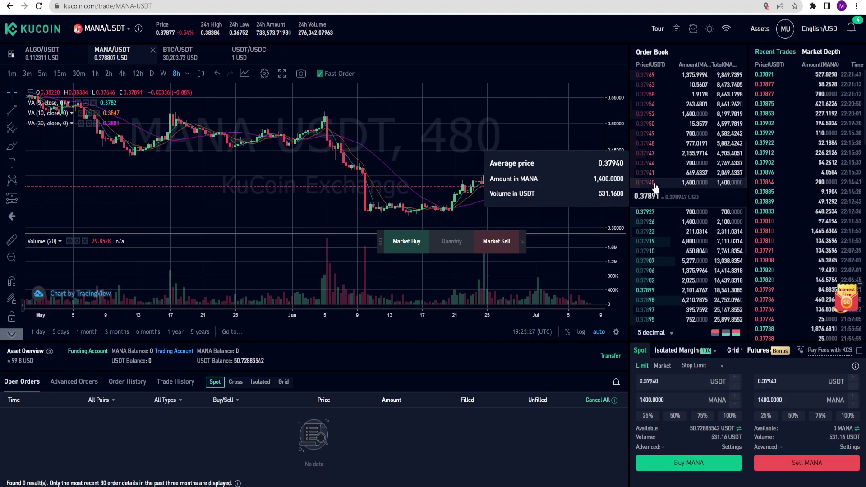
left_click(648, 418)
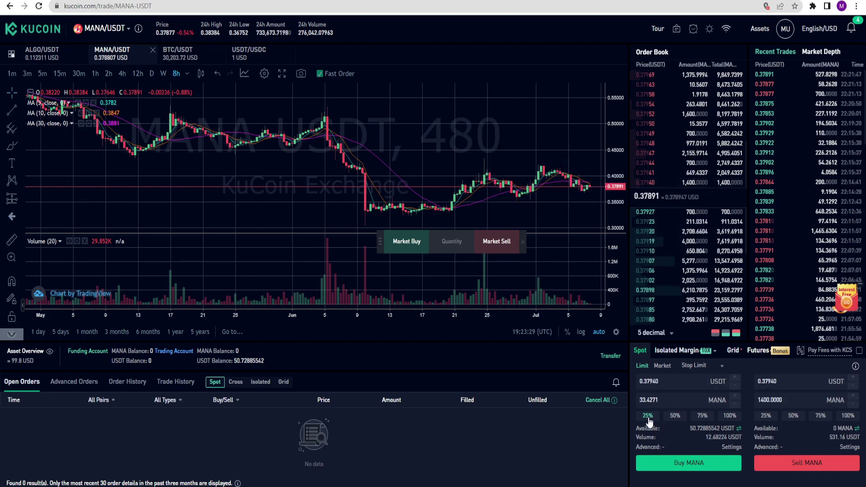
left_click(683, 463)
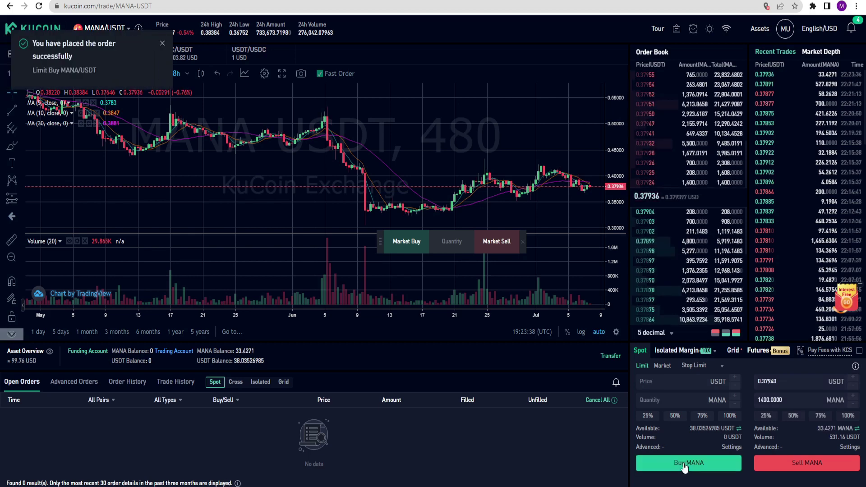
left_click(175, 381)
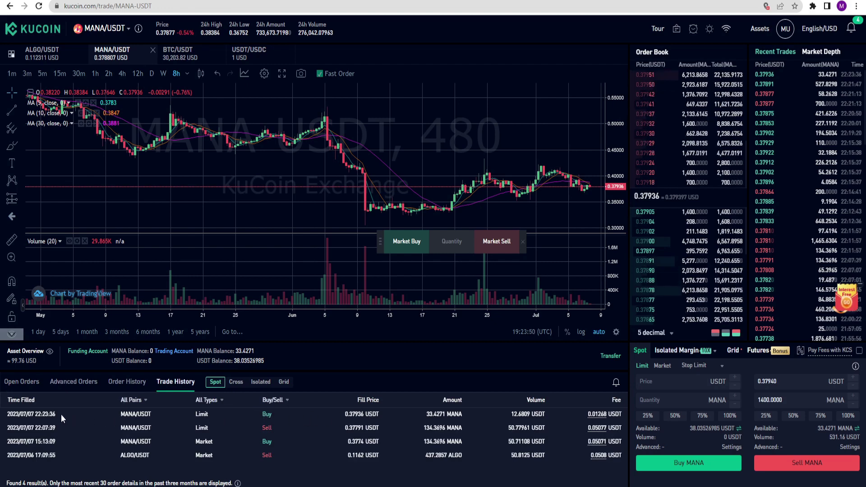
Place a 25% limit buy of 45.2801 MANA at 0.21 USDT, then cancel that open order
left_click(654, 200)
left_click_drag(659, 381, 646, 381)
type("21")
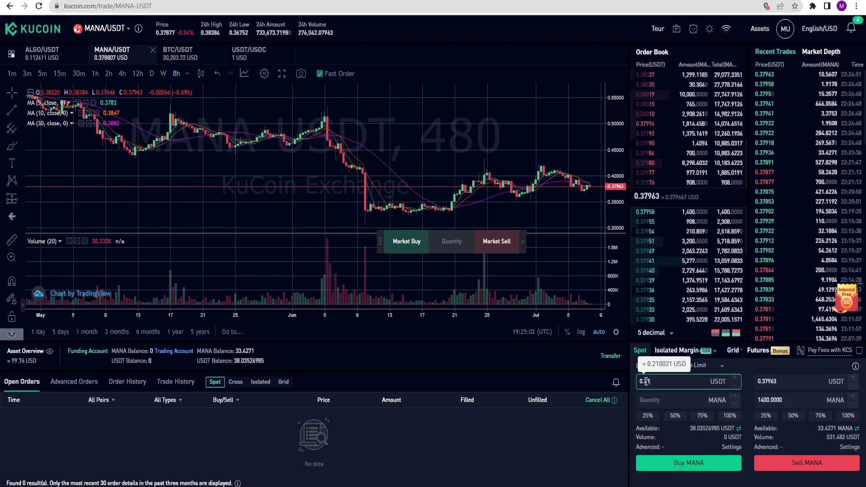
left_click(649, 419)
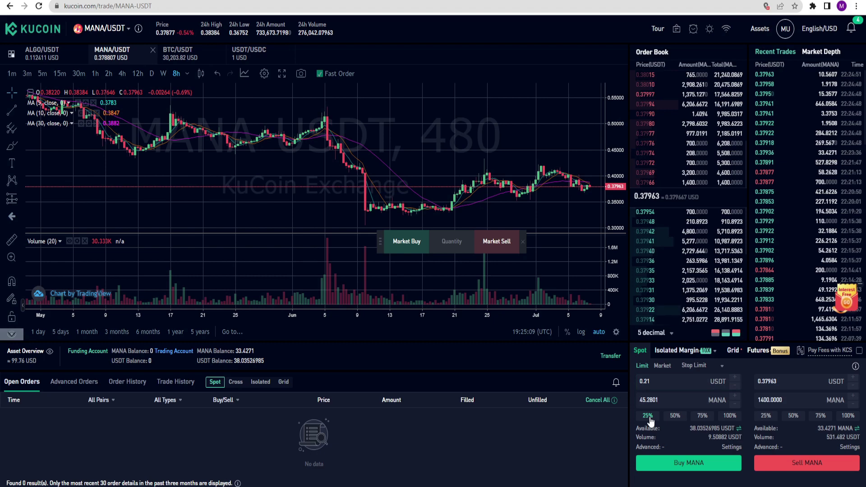
left_click(683, 465)
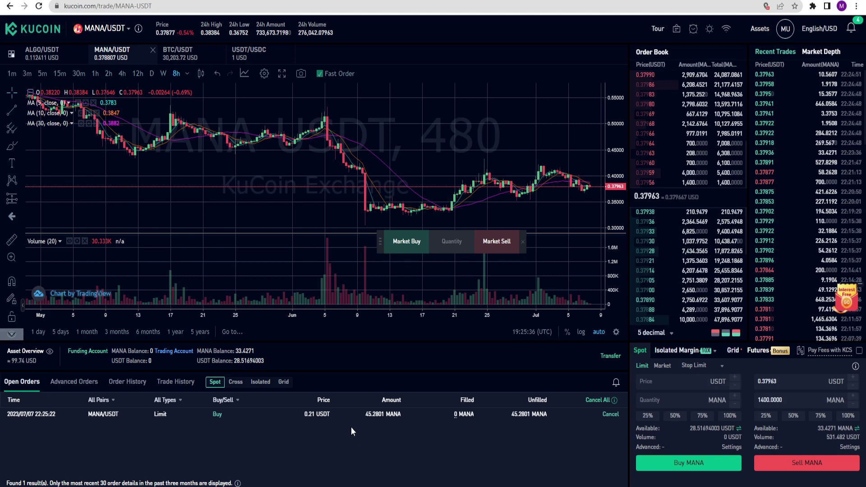
left_click(604, 415)
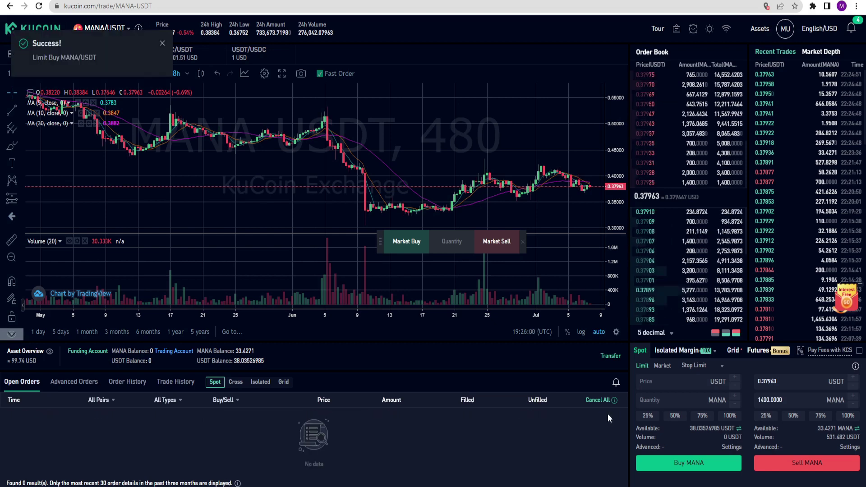
Market-buy MANA with 100% of the remaining USDT, raising the MANA balance to 133.615
left_click(658, 365)
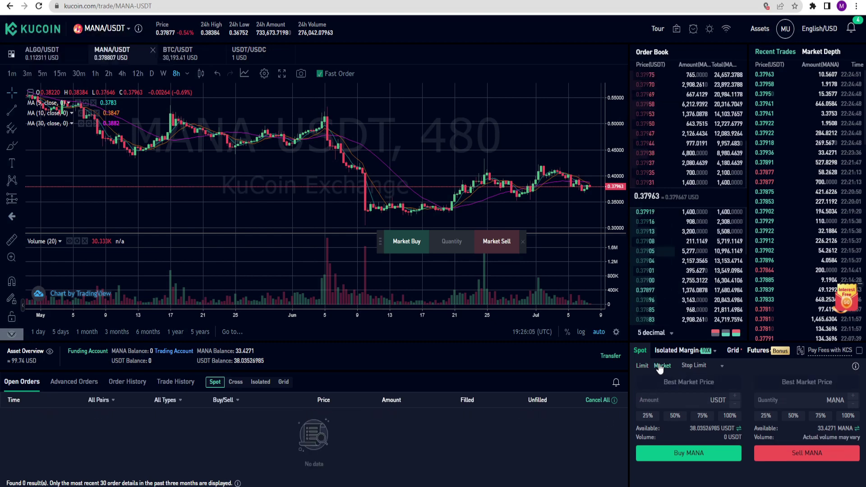
left_click(729, 415)
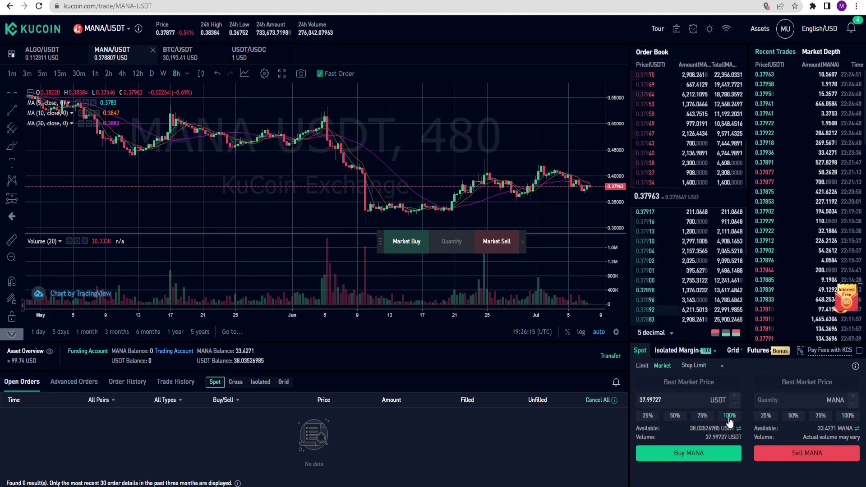
left_click(684, 456)
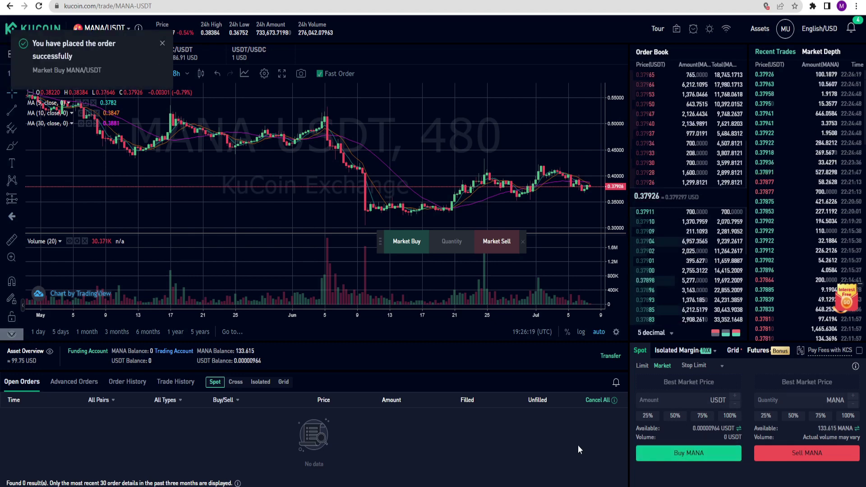
Fill a stop-limit sell of all 133.615 MANA with stop 0.29 and limit price 0.18 USDT
left_click(694, 366)
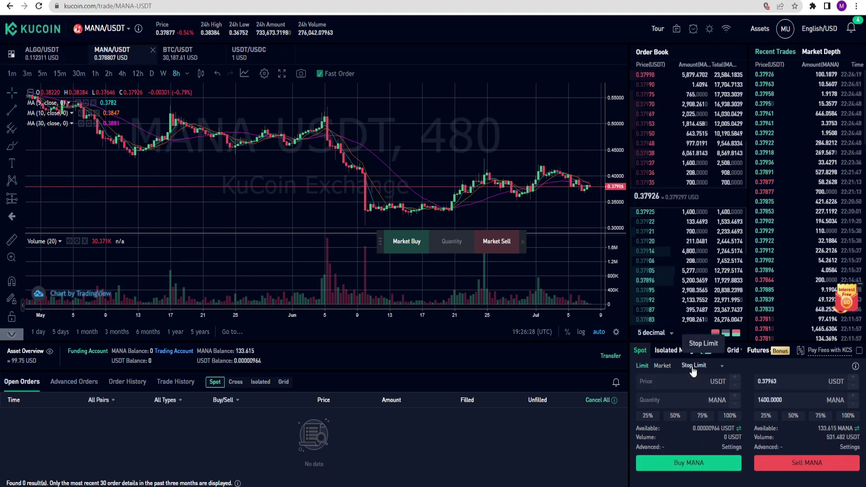
left_click(695, 384)
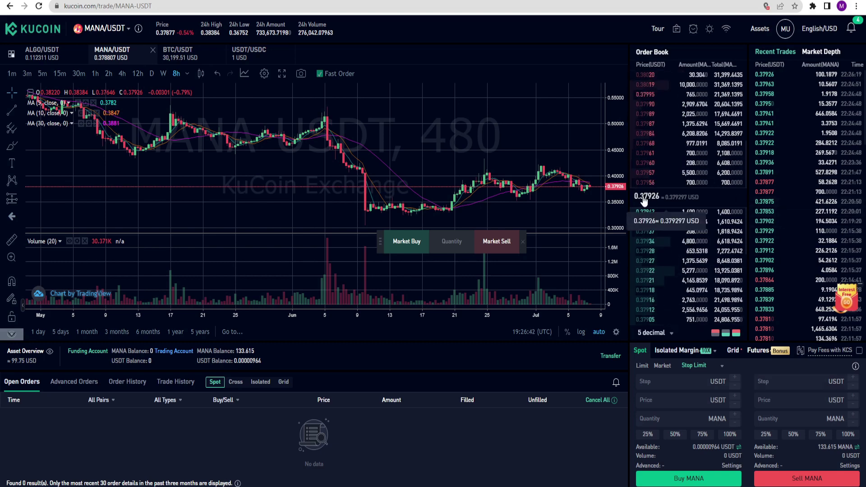
left_click(784, 383)
type("0")
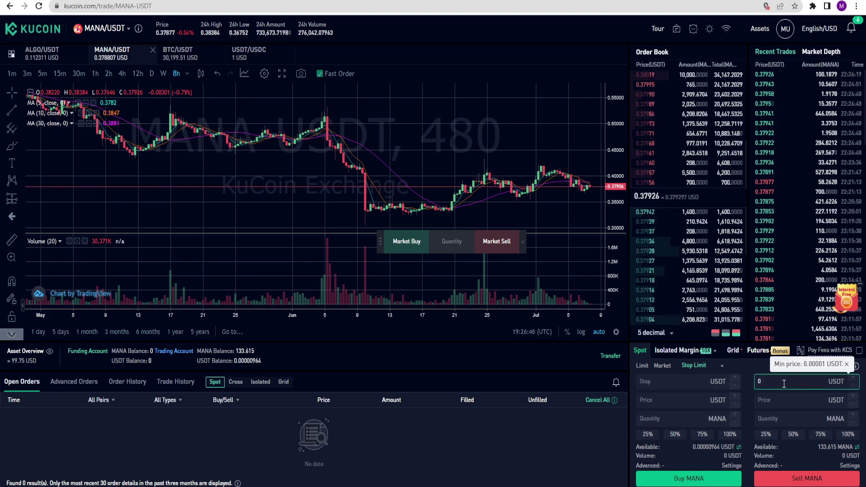
type(".29")
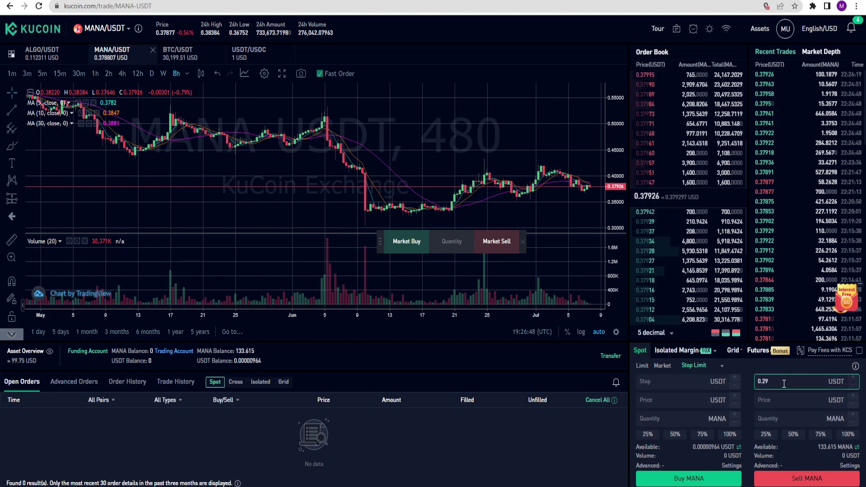
left_click(783, 402)
type("0.")
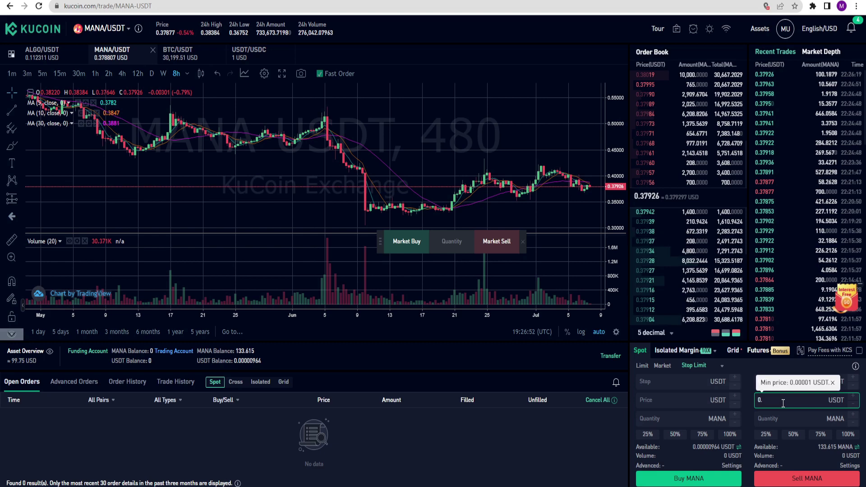
type("18")
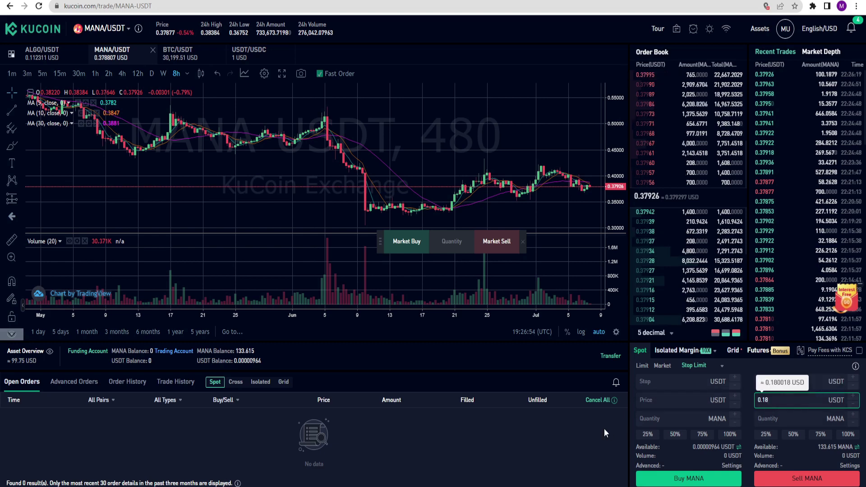
left_click(776, 382)
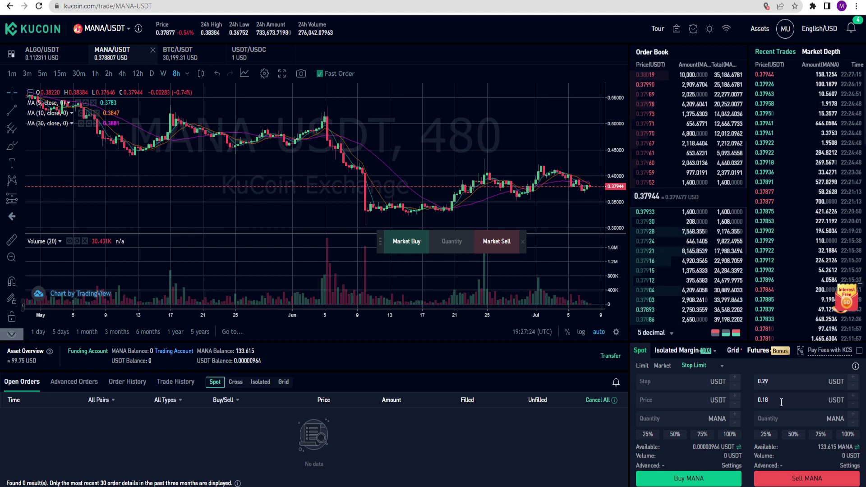
left_click(847, 434)
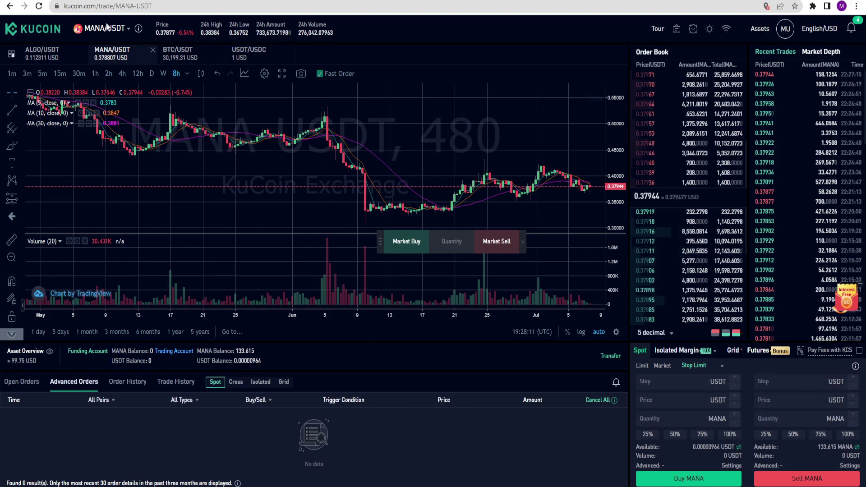
Return to the KuCoin home page and briefly view the language and currency options
left_click(36, 31)
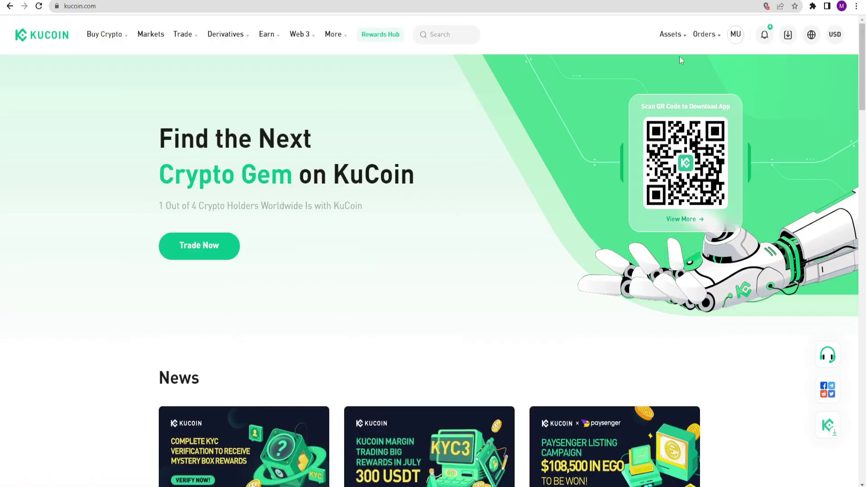
mouse_move(673, 44)
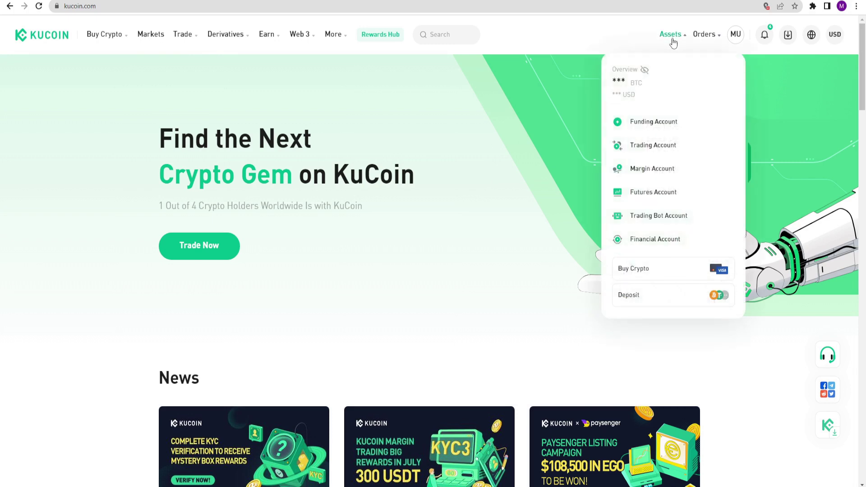
mouse_move(707, 38)
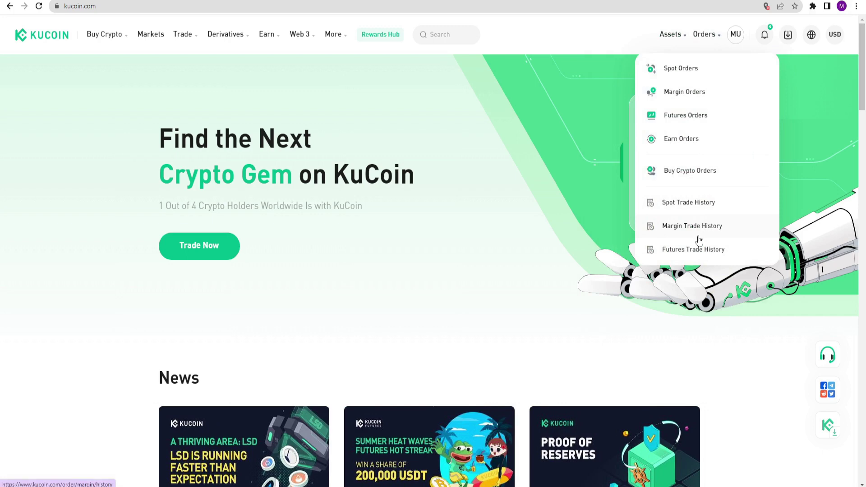
left_click(812, 35)
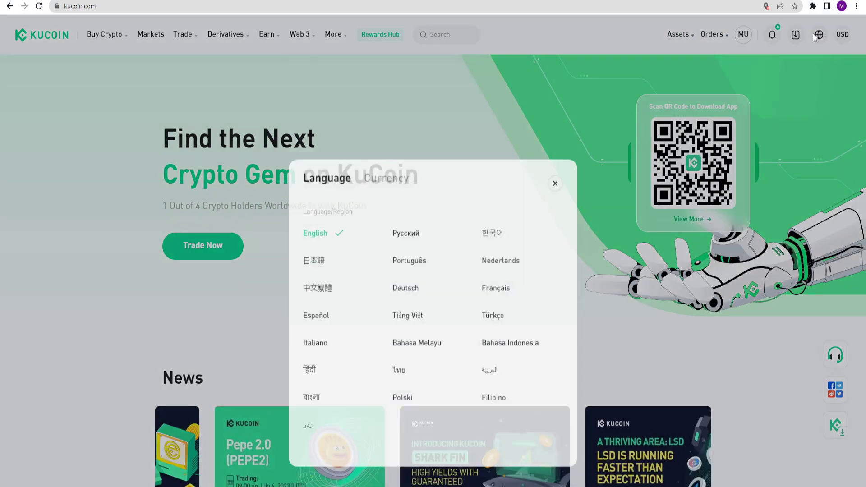
left_click(555, 122)
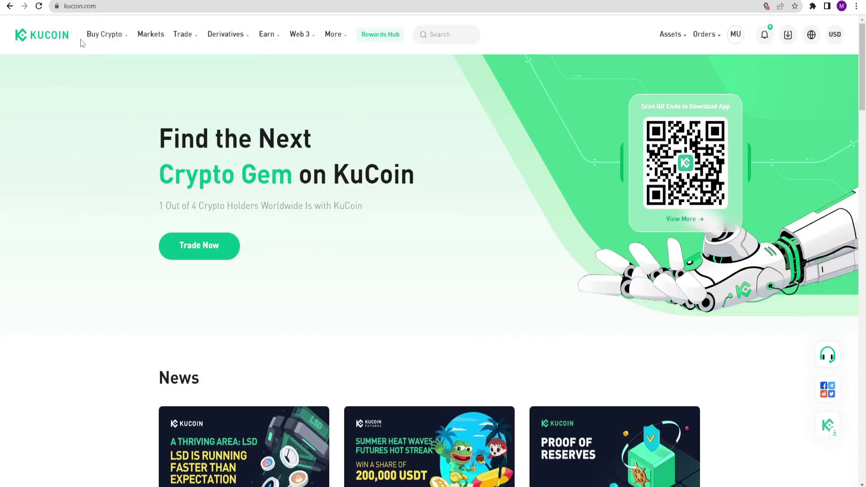
mouse_move(97, 30)
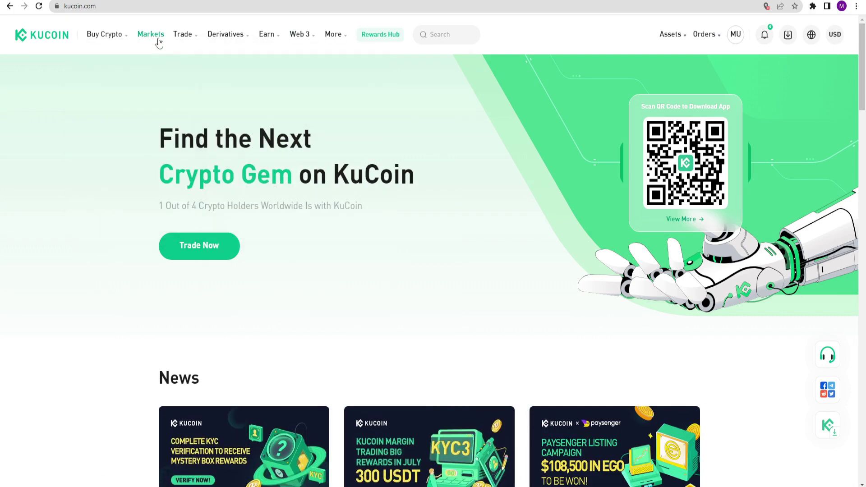
Star BTC and BNB as favourites in the Markets overview
left_click(158, 39)
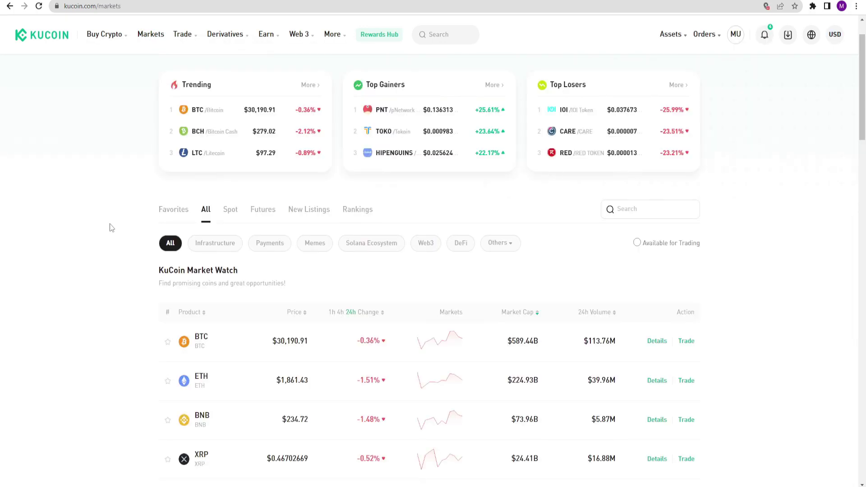
scroll(111, 228, "down", 1)
scroll(112, 227, "up", 1)
scroll(107, 225, "down", 3)
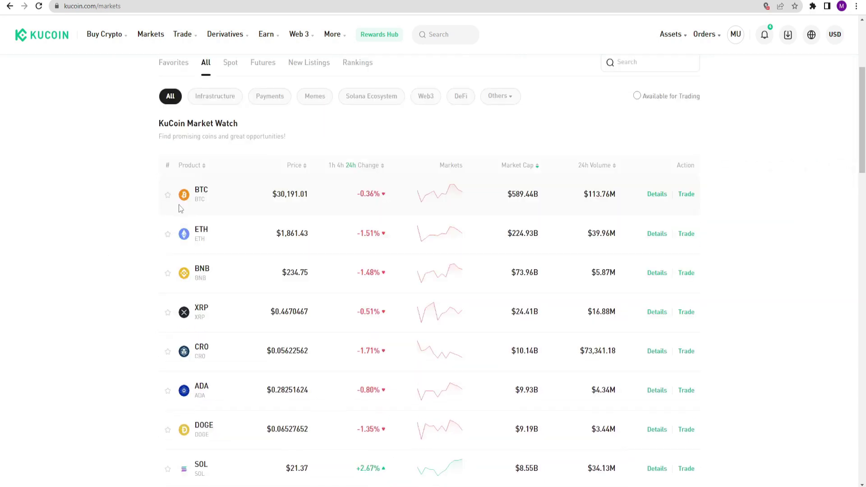
left_click(168, 195)
left_click(169, 279)
Search 'mana', star MANA, and confirm the Favorites list now includes it
scroll(170, 135, "up", 1)
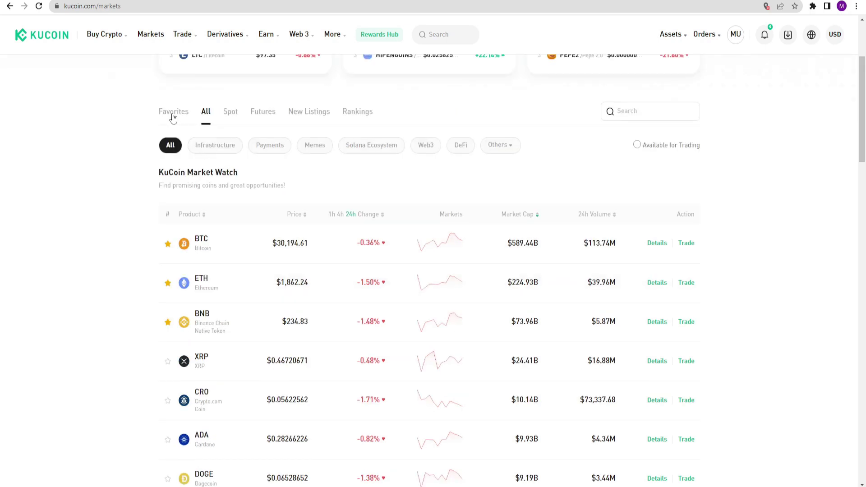
left_click(172, 112)
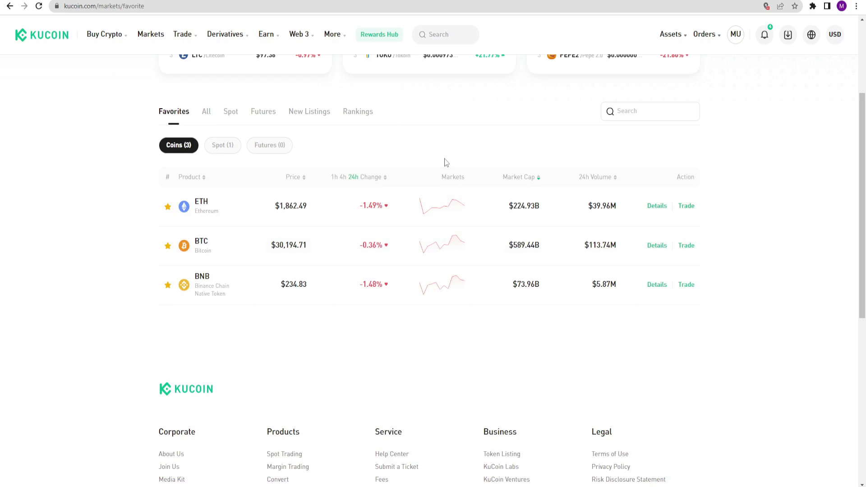
left_click(646, 112)
type("mana")
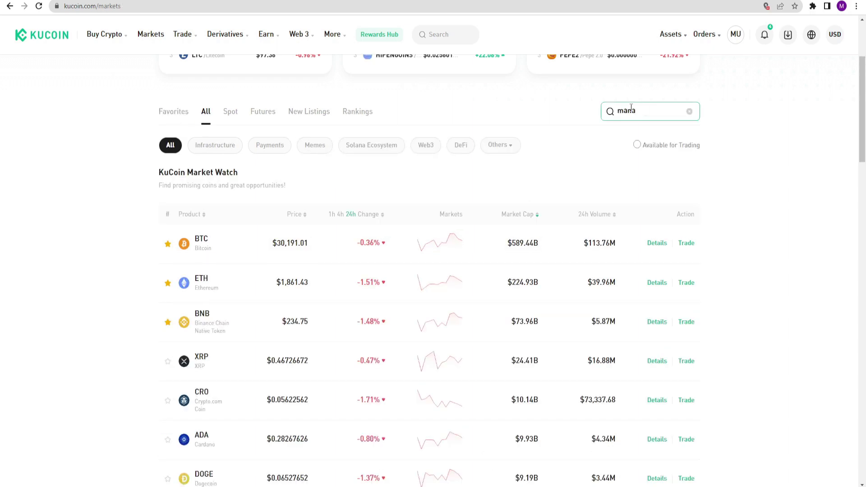
left_click(168, 244)
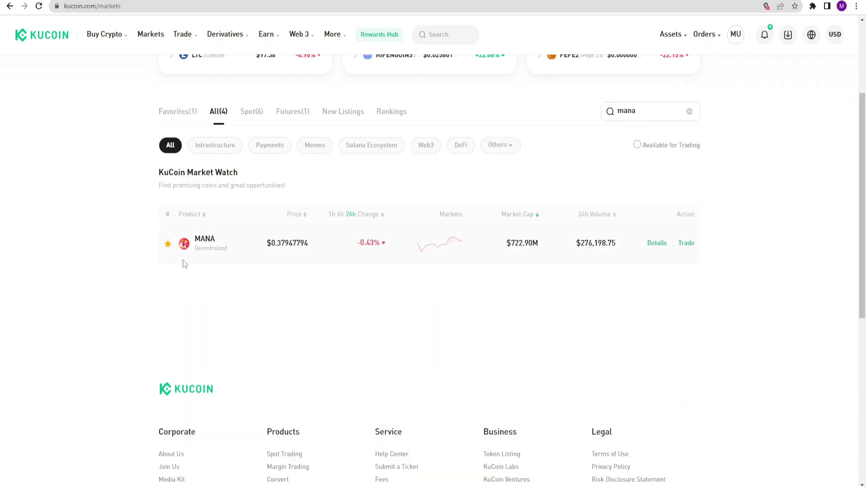
left_click(176, 112)
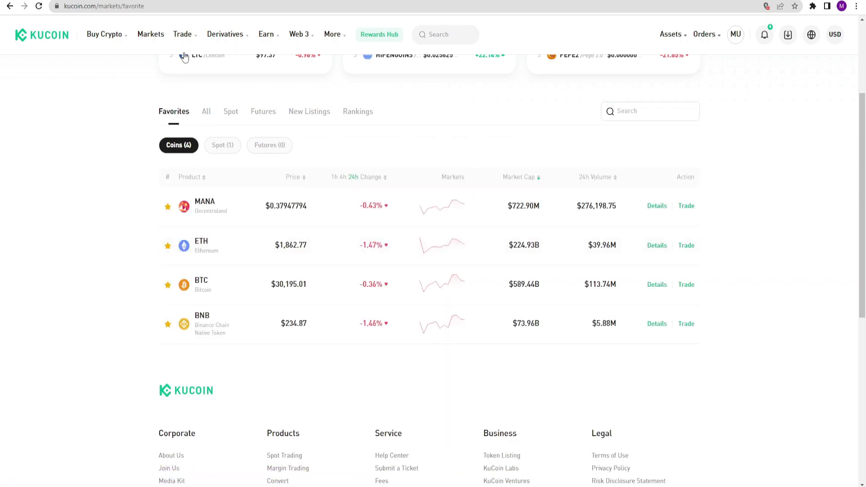
mouse_move(187, 44)
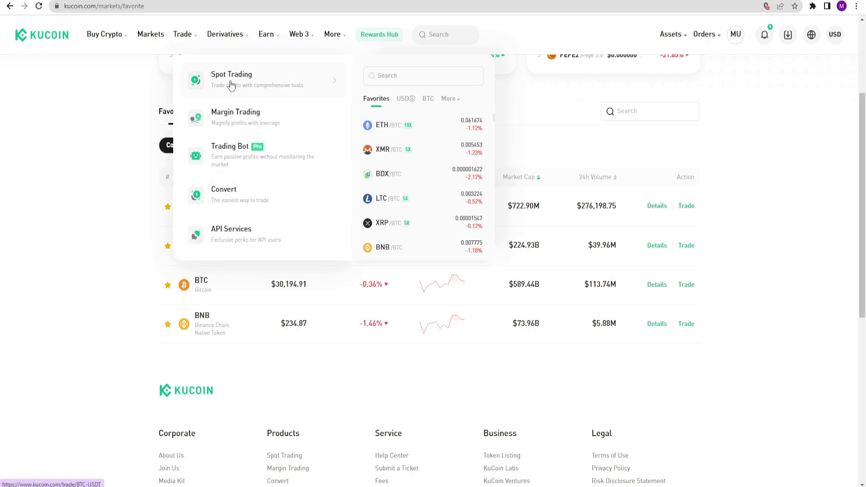
Open Crypto Lending from the Earn menu and switch to the USDT borrowing form
mouse_move(234, 40)
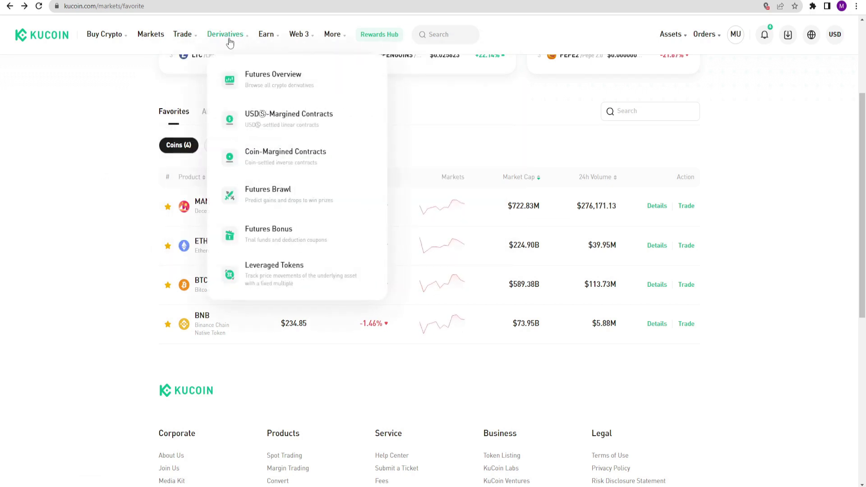
mouse_move(277, 40)
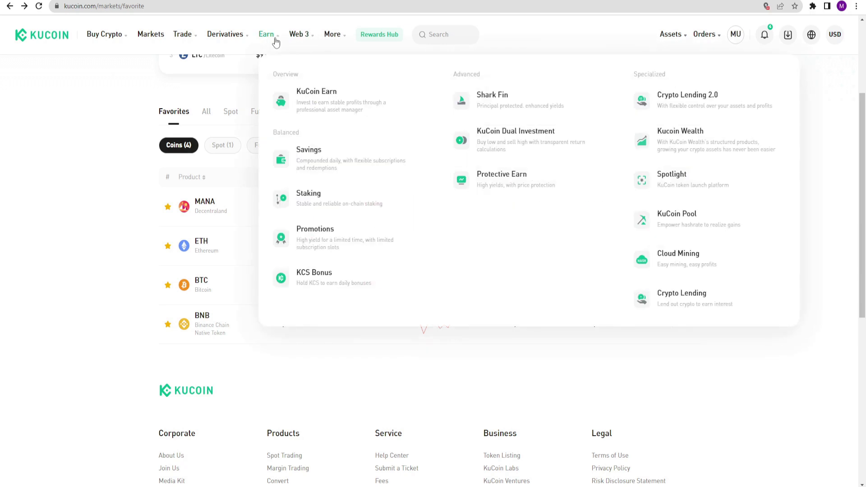
left_click(678, 294)
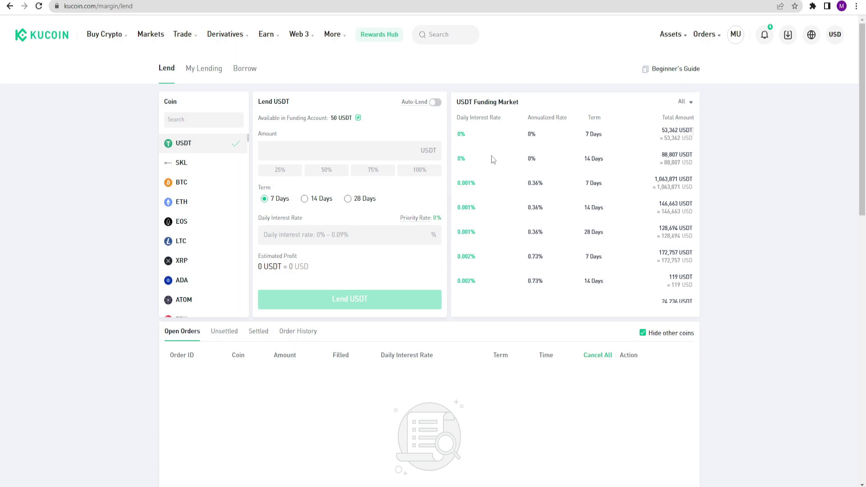
left_click(244, 68)
Go to the home page and open the KCS Bonus page from Earn
left_click(33, 40)
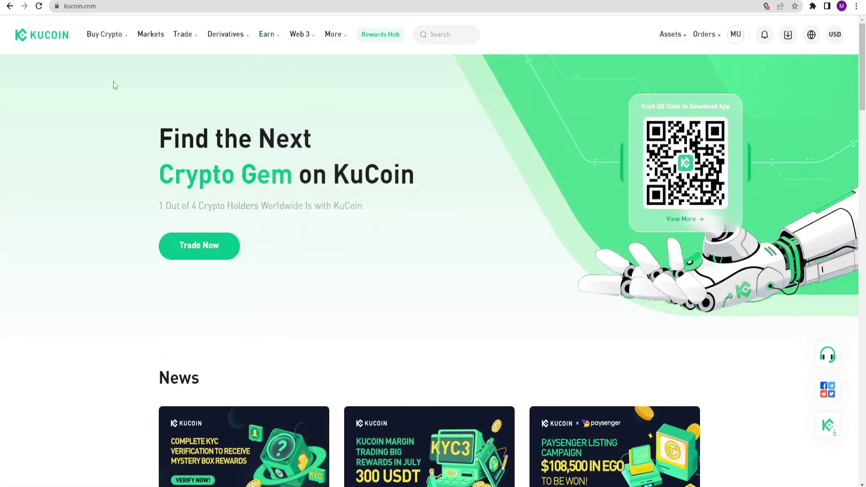
mouse_move(276, 58)
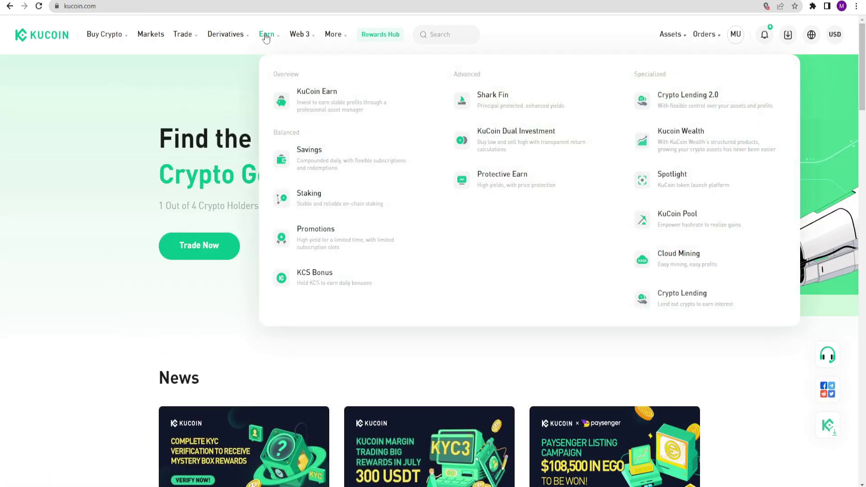
left_click(316, 278)
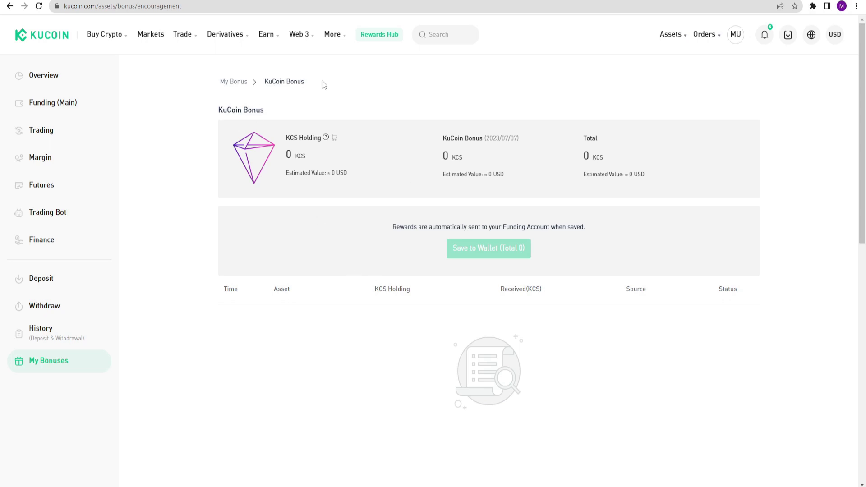
Return to the KuCoin home page and scroll through it
mouse_move(282, 38)
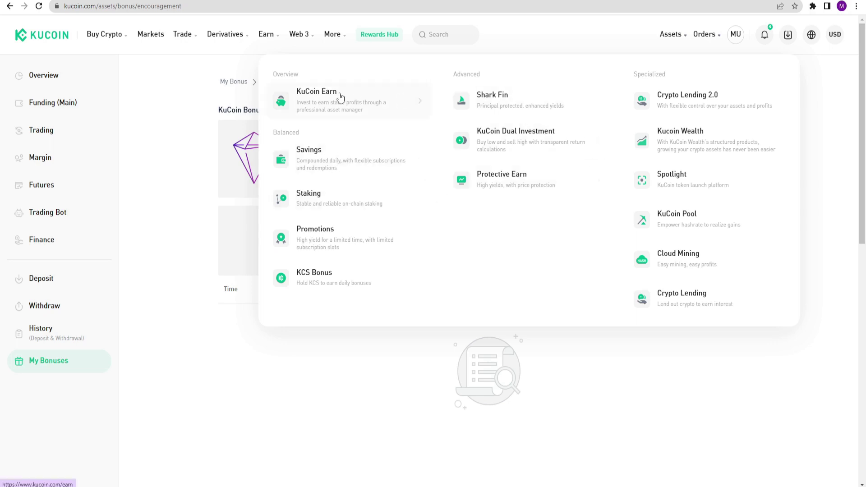
left_click(42, 37)
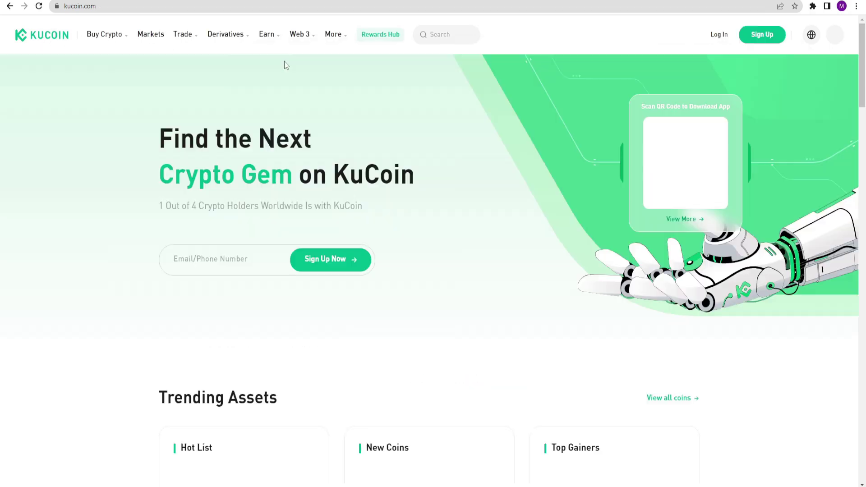
scroll(431, 163, "down", 1)
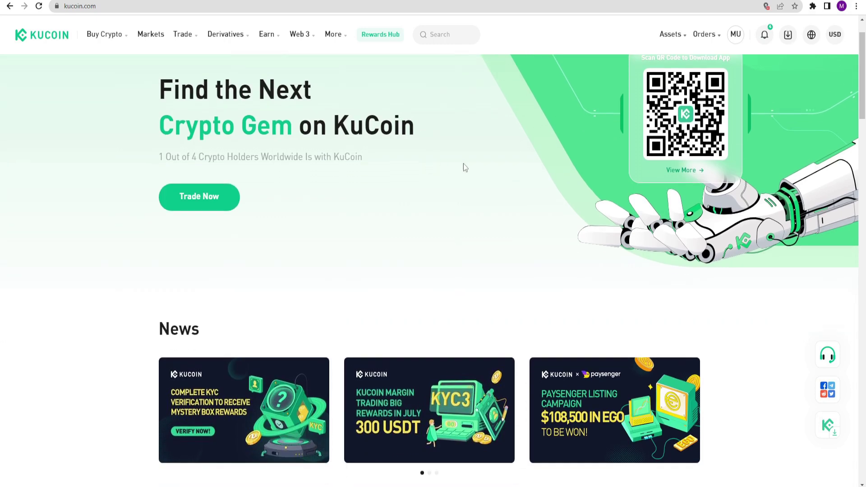
scroll(481, 167, "down", 10)
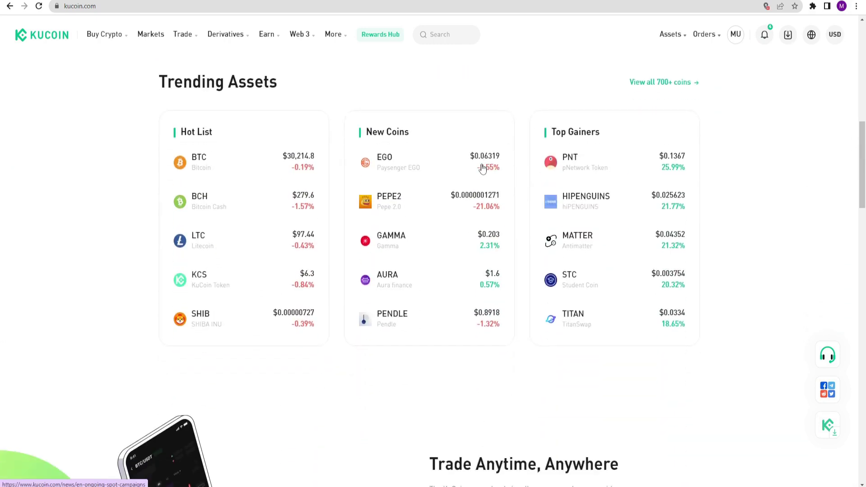
scroll(482, 168, "down", 6)
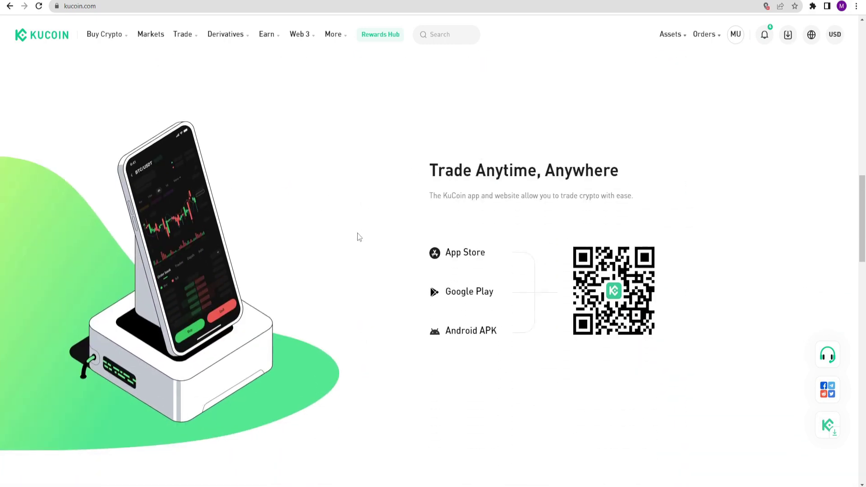
scroll(387, 290, "up", 1)
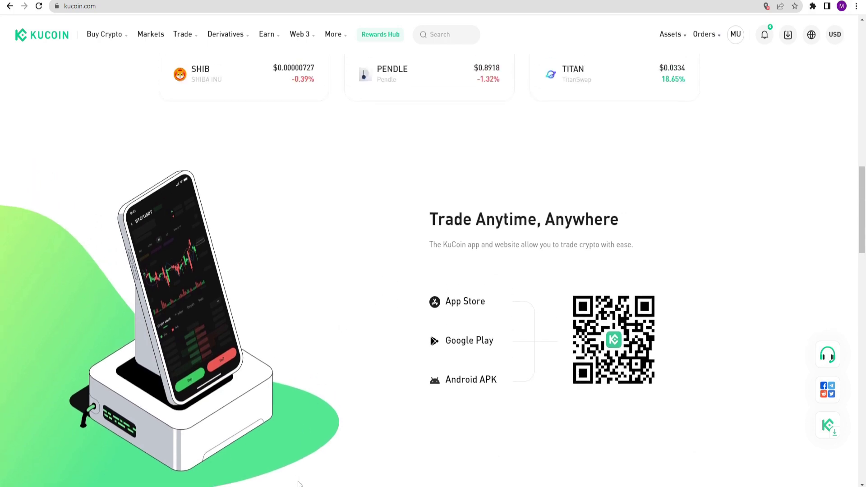